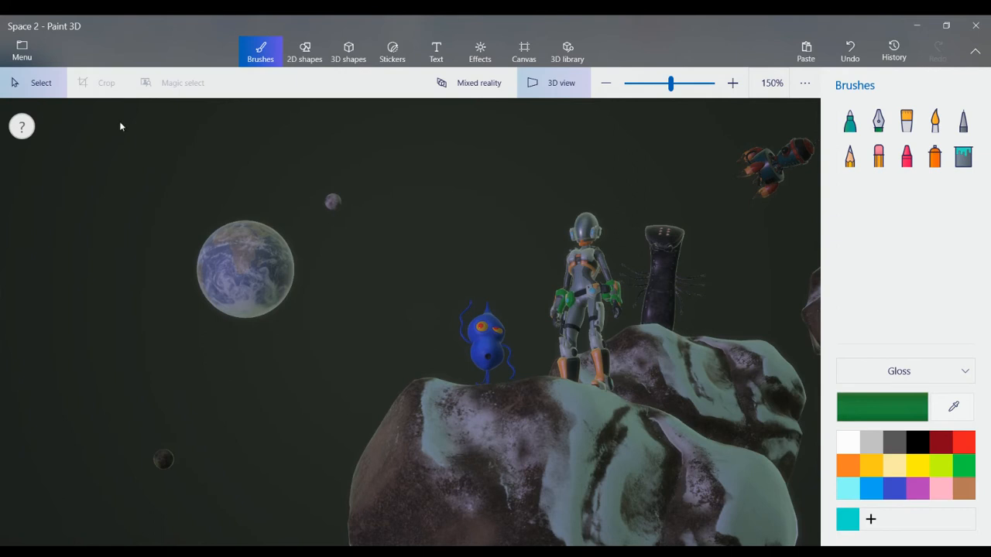
# Step: Create a new project and hide its canvas
pyautogui.click(22, 53)
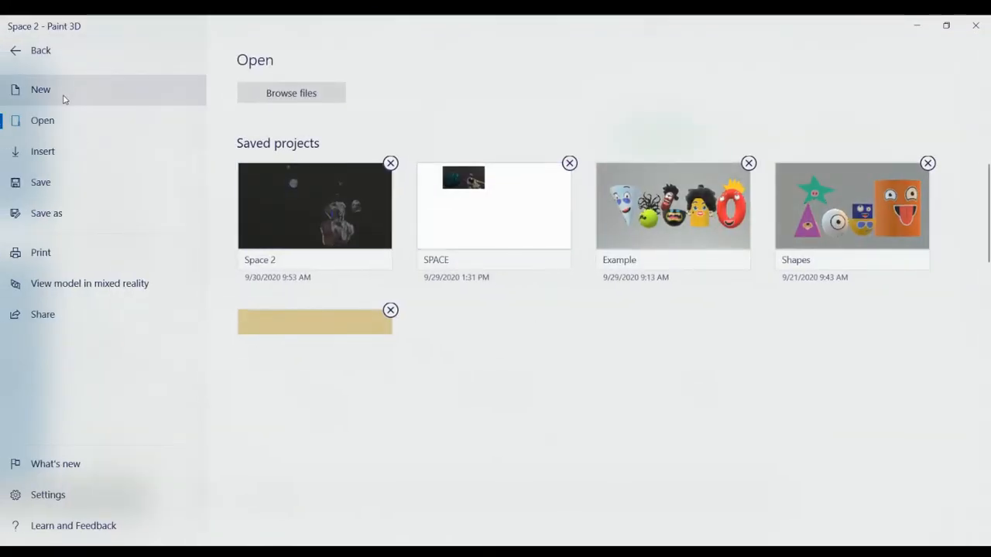
pyautogui.click(58, 100)
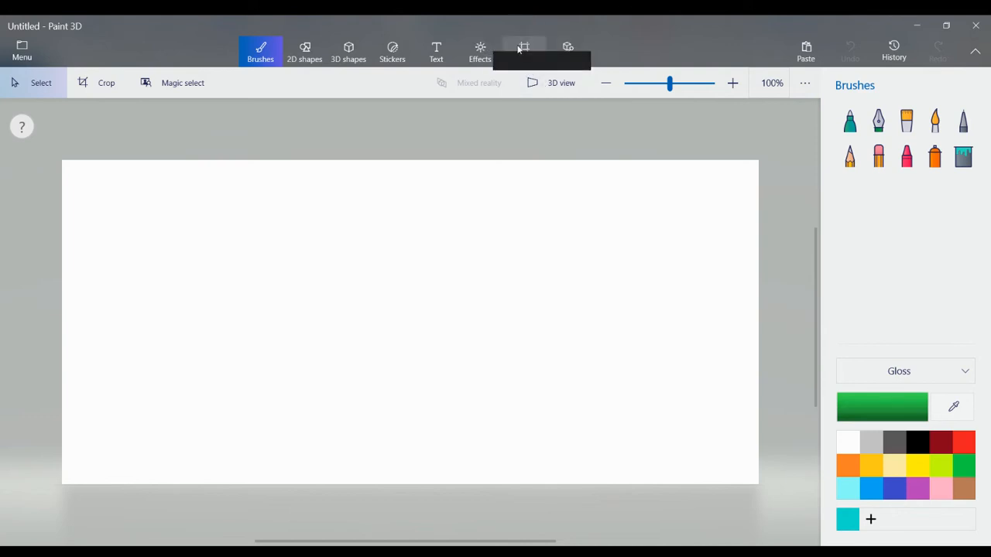
pyautogui.click(520, 48)
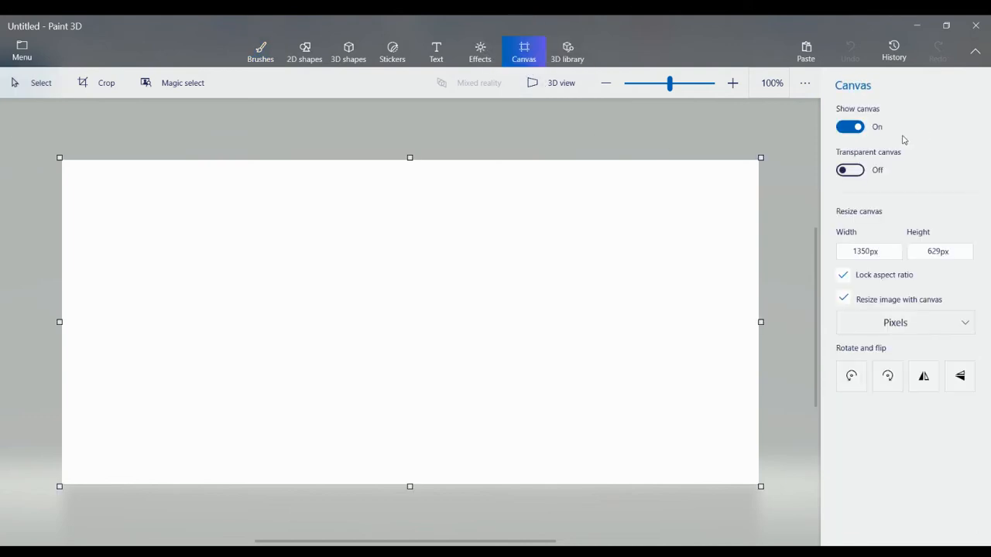
pyautogui.click(848, 129)
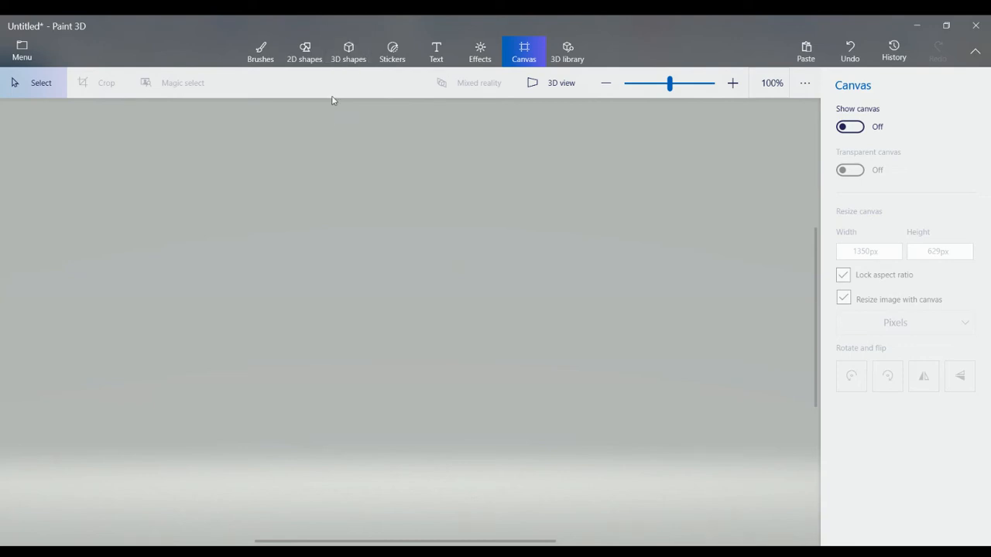
# Step: Search the 3D library for "planet" and insert the Gas Planet model
pyautogui.click(352, 54)
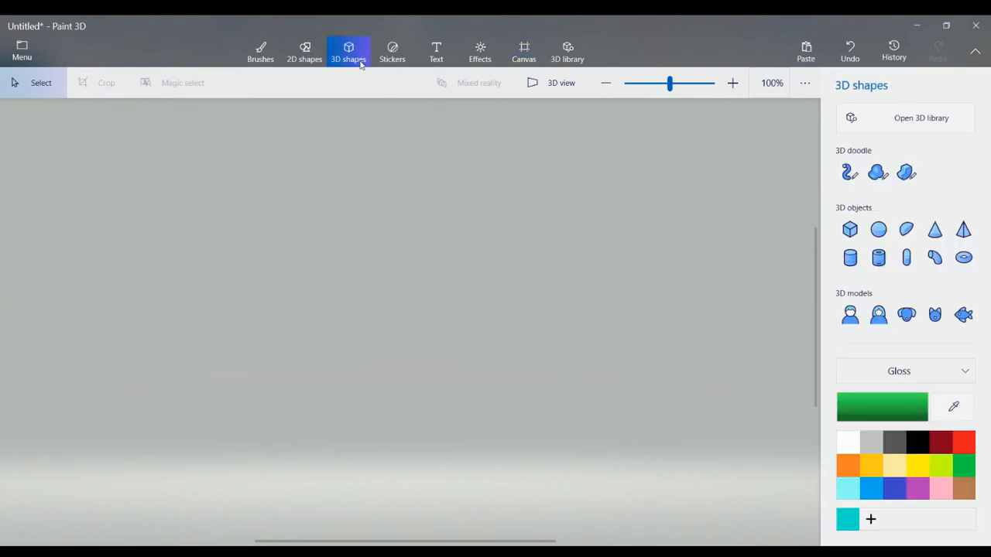
pyautogui.click(568, 53)
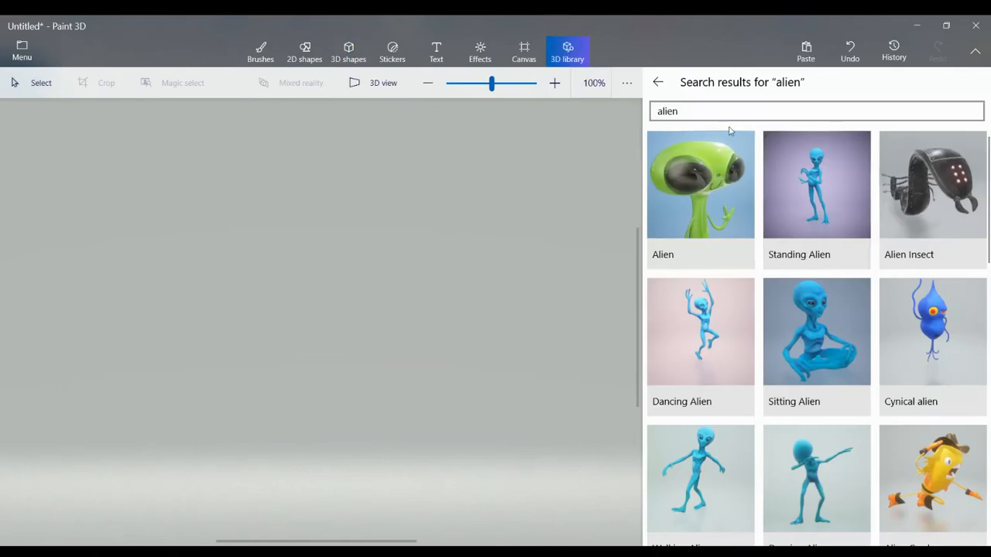
pyautogui.moveTo(688, 112); pyautogui.dragTo(644, 122)
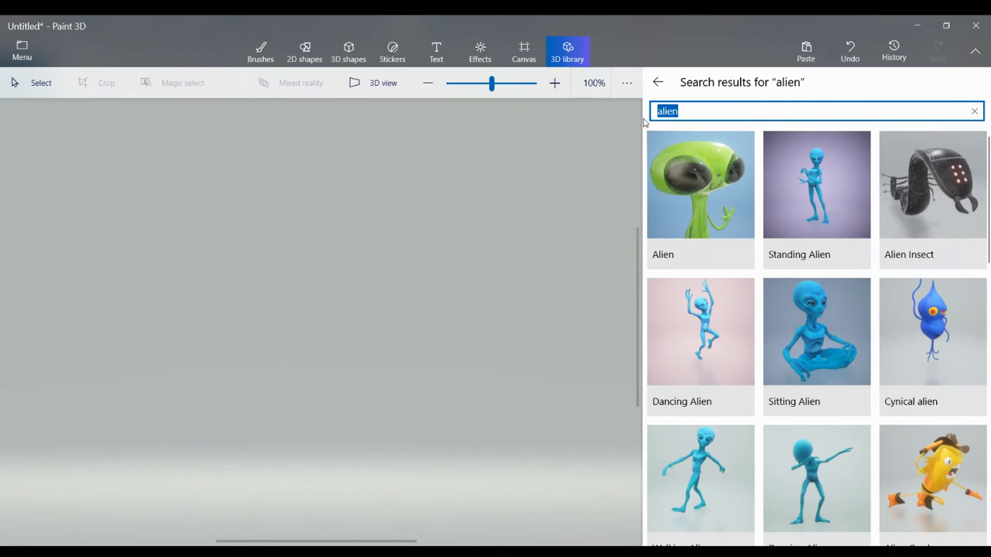
pyautogui.write('planet')
pyautogui.press('Return')
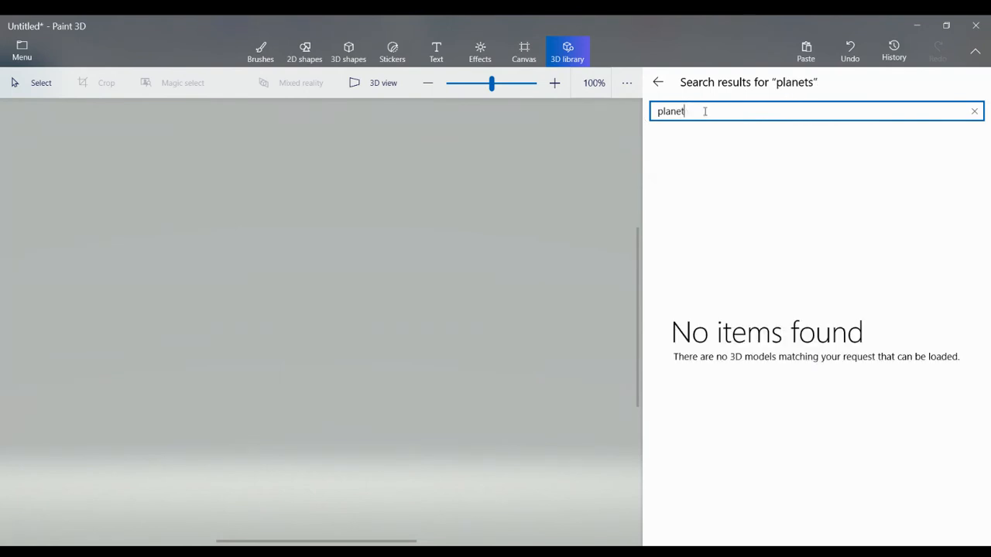
pyautogui.press('Return')
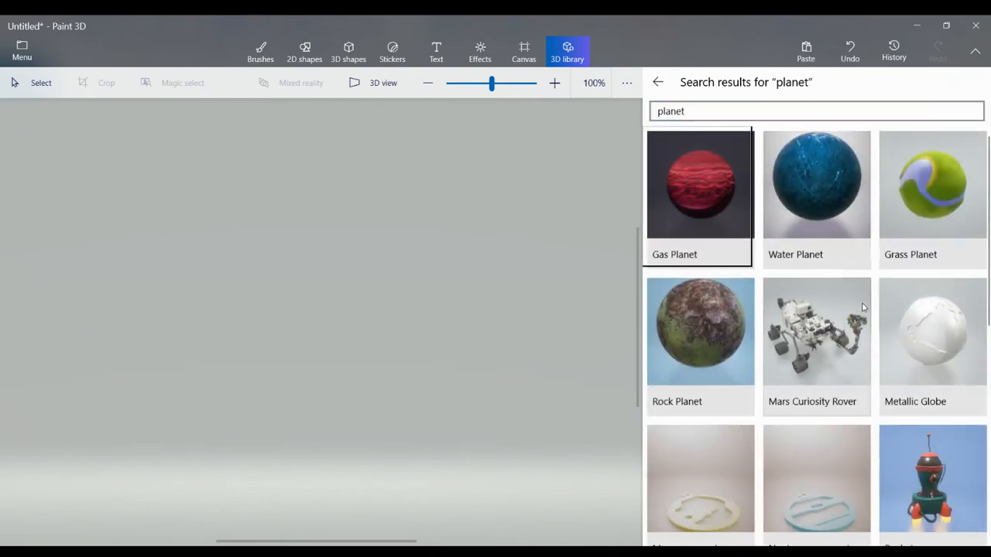
pyautogui.click(726, 207)
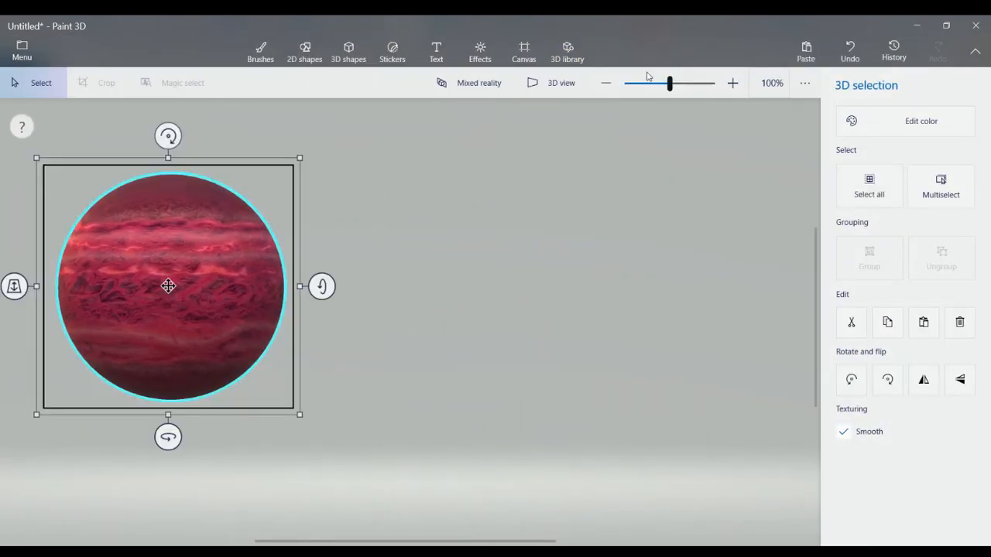
# Step: Insert the Water Planet model from the 3D library, shrink it slightly and place it just right of the gas planet
pyautogui.click(569, 54)
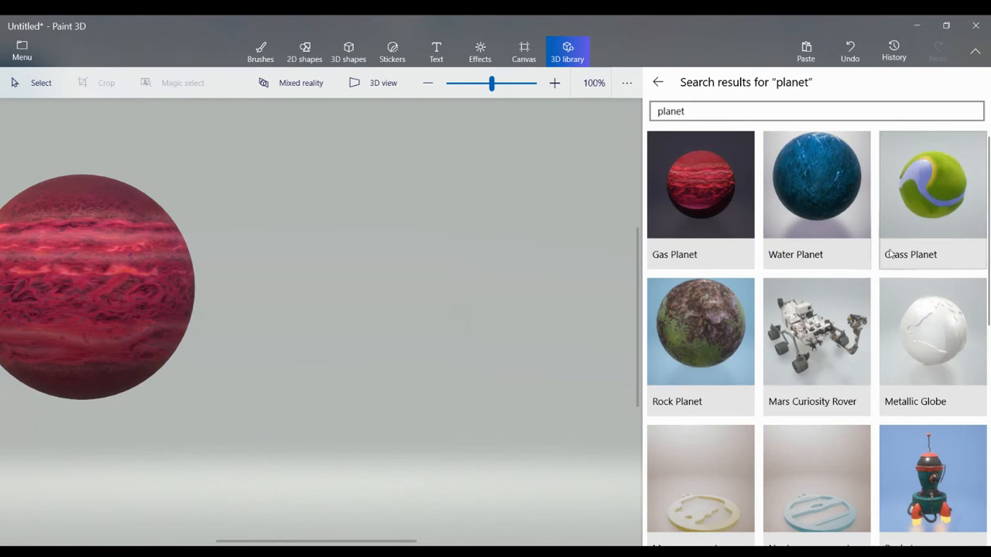
pyautogui.click(833, 207)
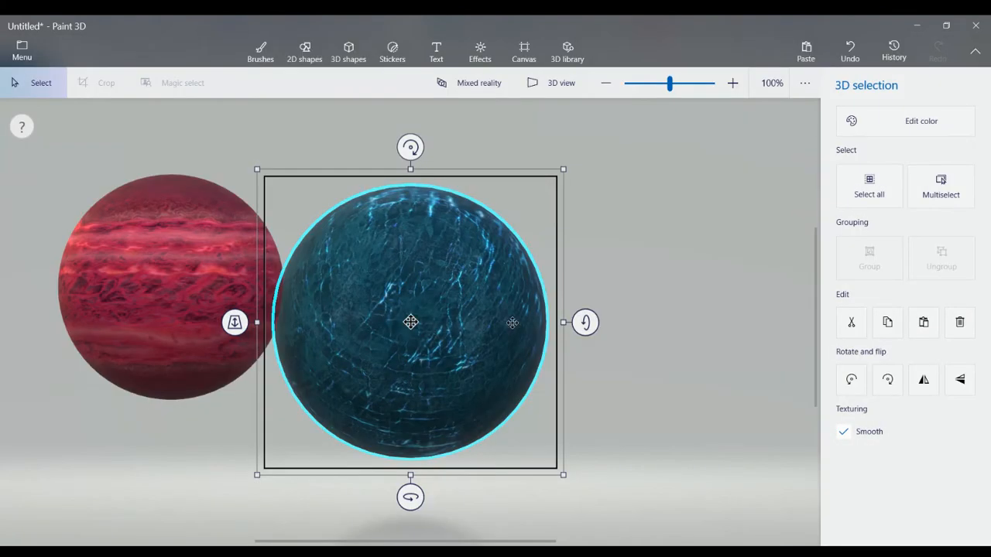
pyautogui.moveTo(511, 322); pyautogui.dragTo(570, 265)
pyautogui.moveTo(314, 114); pyautogui.dragTo(360, 156)
pyautogui.moveTo(565, 257); pyautogui.dragTo(485, 270)
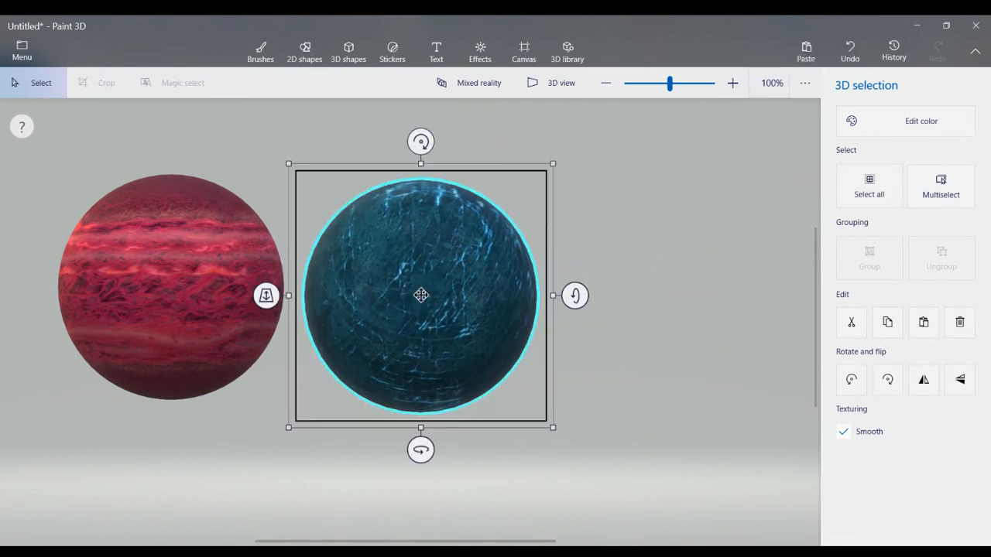
# Step: Insert the Rock Planet model, place it to the right of the water planet and shrink it slightly
pyautogui.click(568, 51)
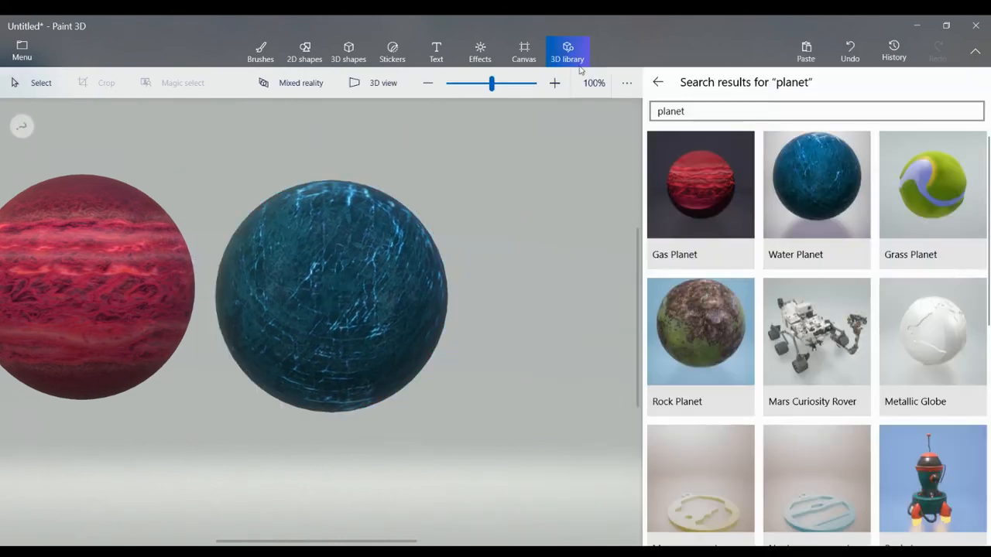
pyautogui.click(729, 342)
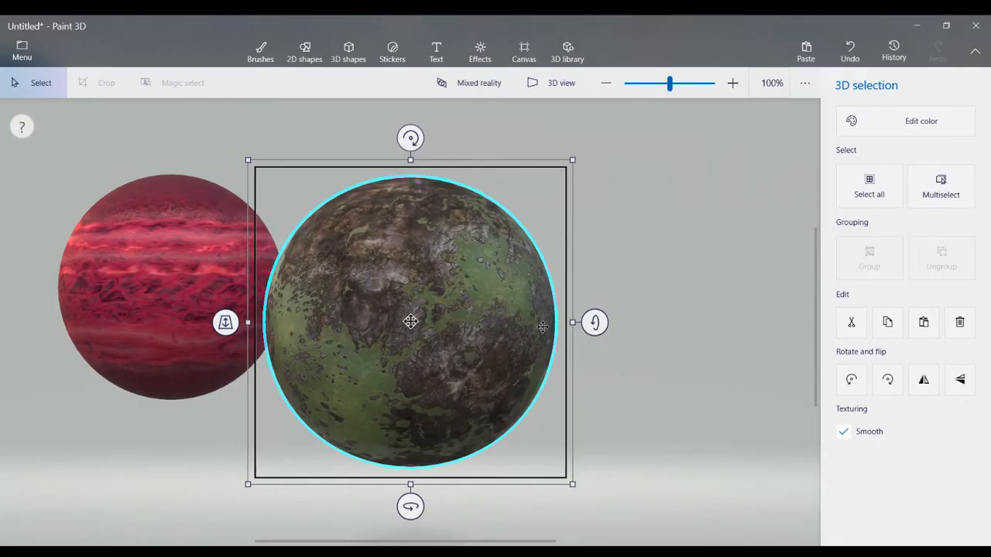
pyautogui.moveTo(411, 322); pyautogui.dragTo(661, 312)
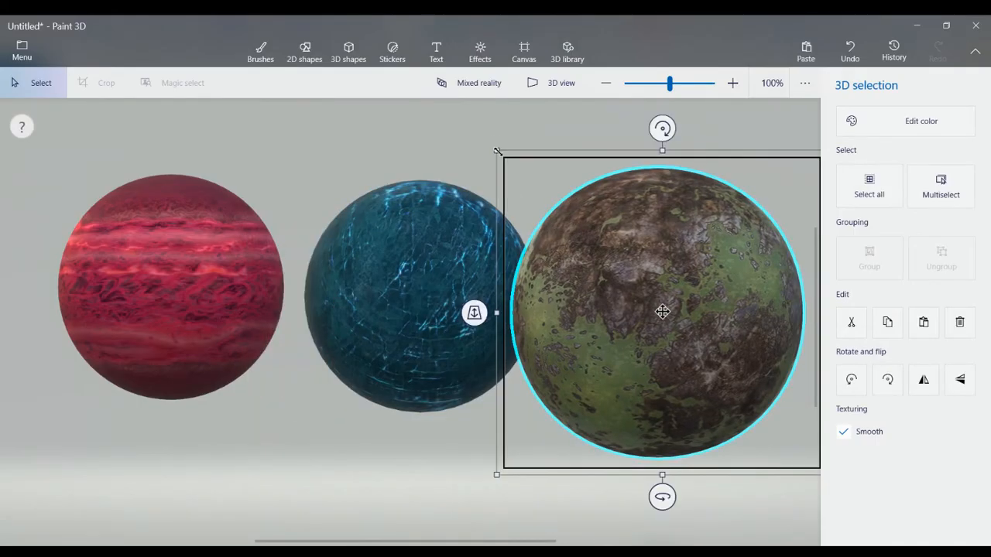
pyautogui.moveTo(496, 150); pyautogui.dragTo(533, 188)
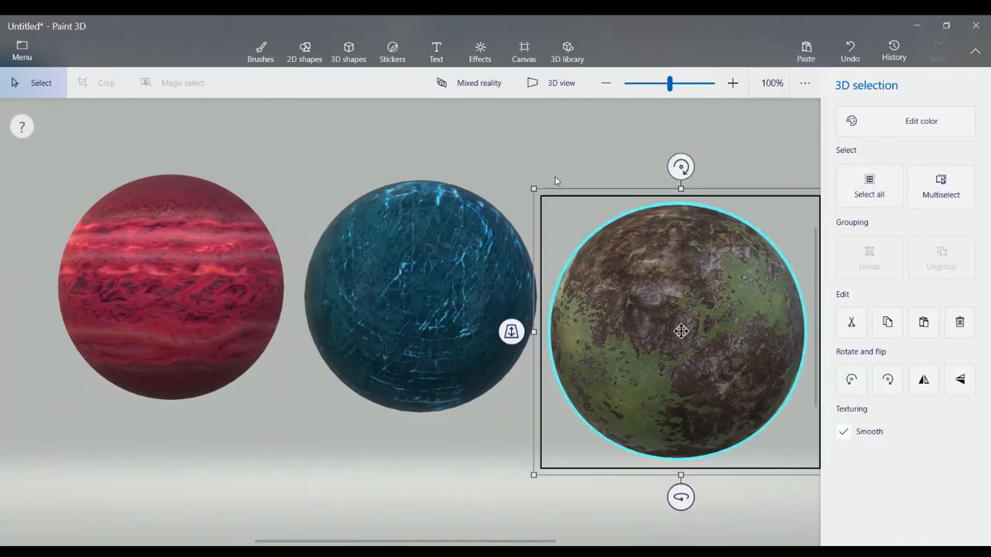
# Step: Spread the planets in 3D view, raising the water planet, shifting the gas planet up-left and placing the rock planet between and above them
pyautogui.click(546, 86)
pyautogui.scroll(-5, 622, 291)
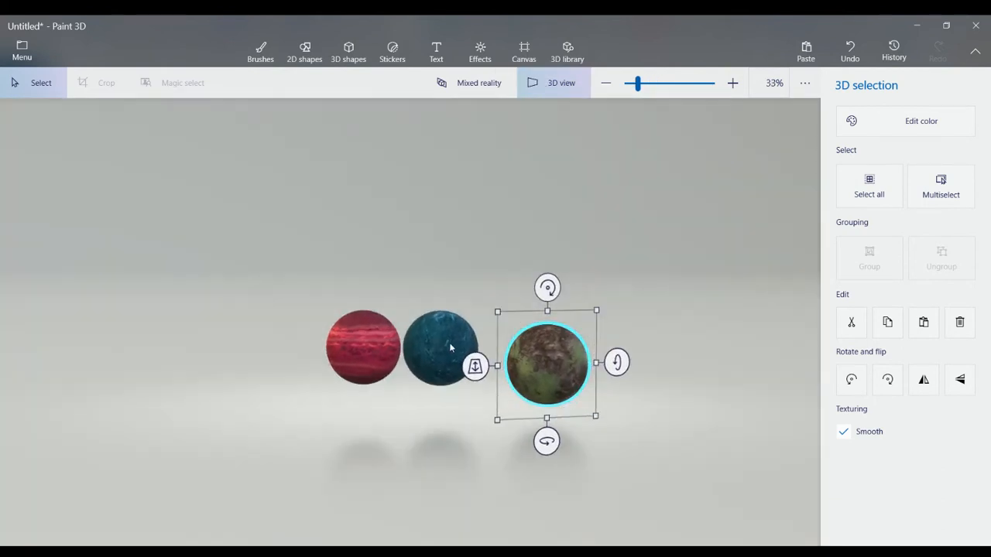
pyautogui.click(441, 344)
pyautogui.moveTo(441, 344); pyautogui.dragTo(456, 219)
pyautogui.click(362, 348)
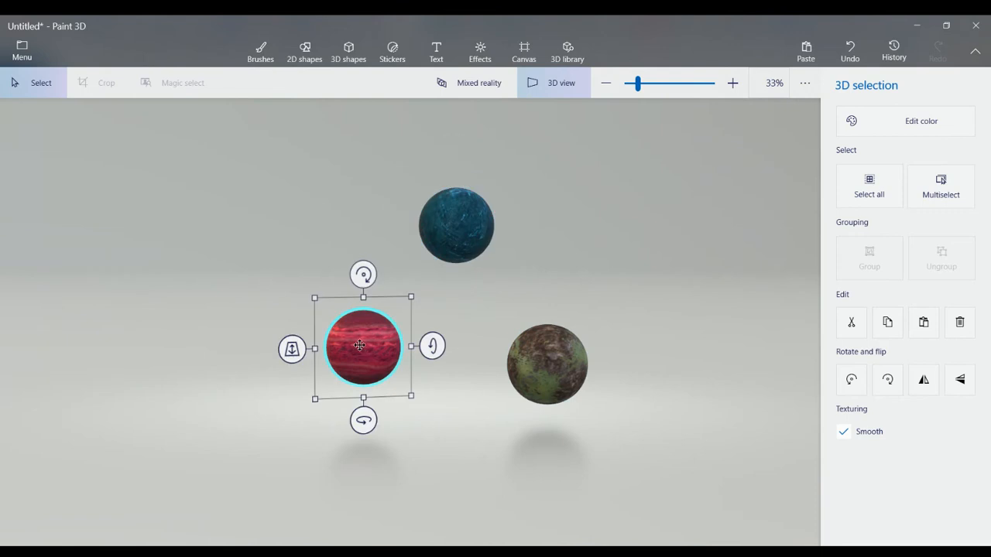
pyautogui.moveTo(363, 347); pyautogui.dragTo(252, 295)
pyautogui.moveTo(554, 363); pyautogui.dragTo(333, 212)
pyautogui.click(551, 363)
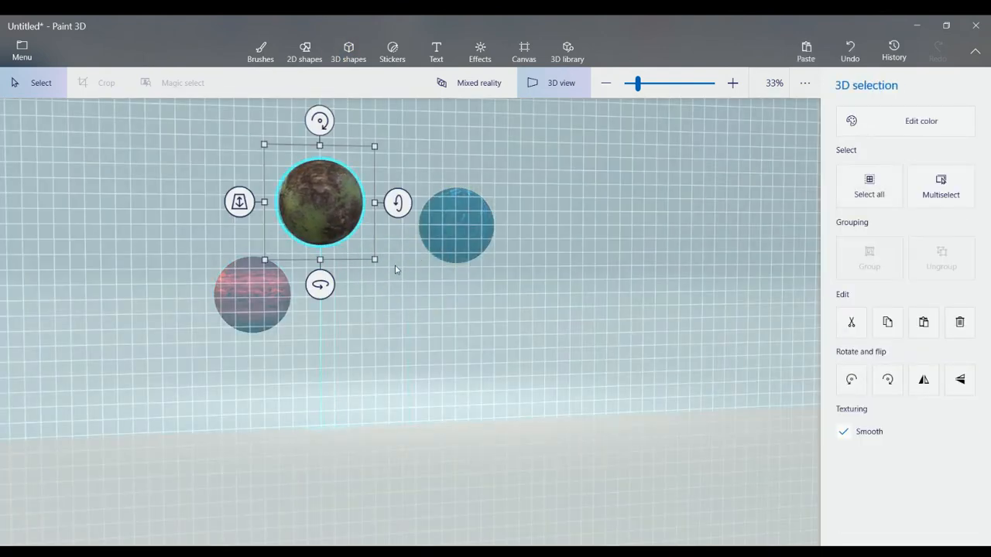
# Step: Move the rock planet farther back in the scene, behind the water planet, and shrink it to about half its size
pyautogui.scroll(3, 431, 292)
pyautogui.scroll(-6, 392, 215)
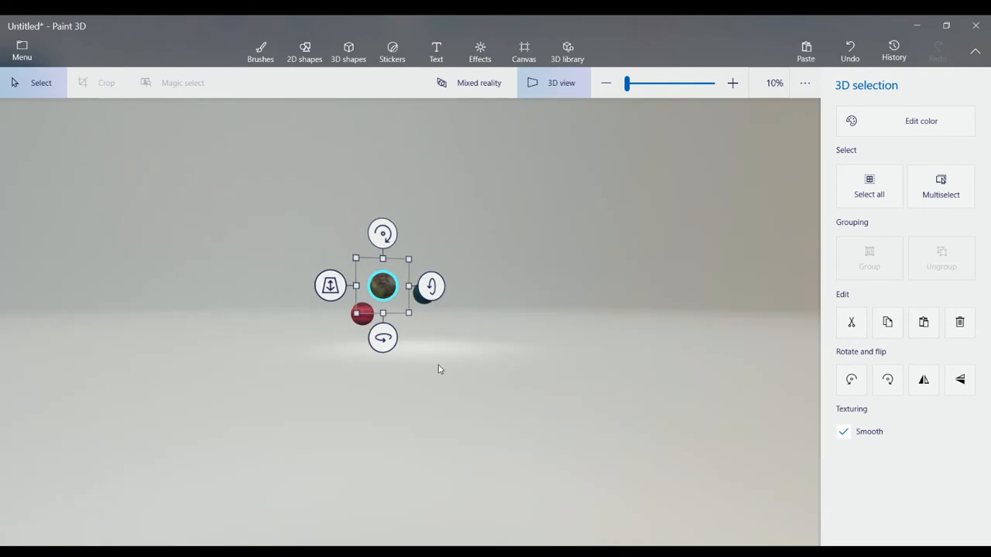
pyautogui.scroll(3, 436, 329)
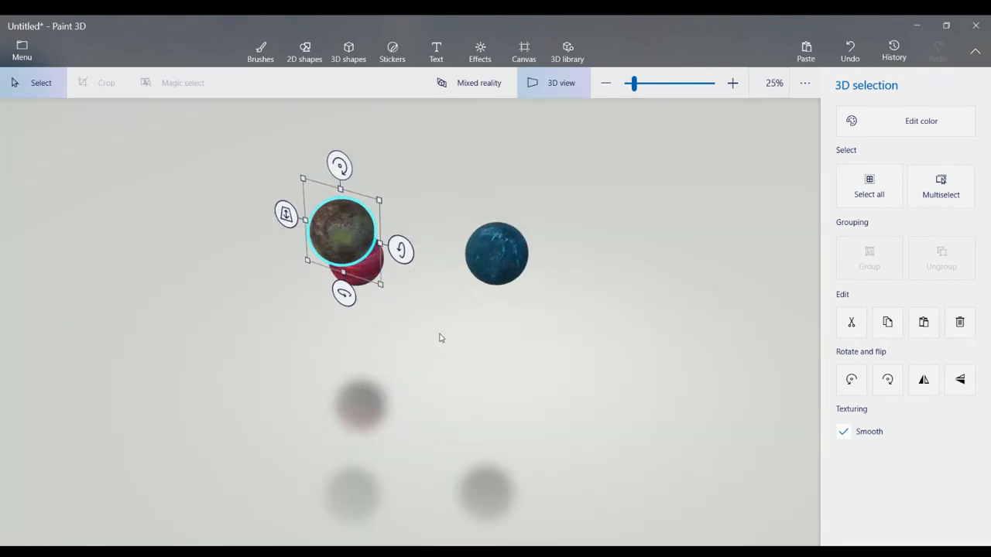
pyautogui.moveTo(348, 237); pyautogui.dragTo(425, 232)
pyautogui.moveTo(357, 207); pyautogui.dragTo(498, 246)
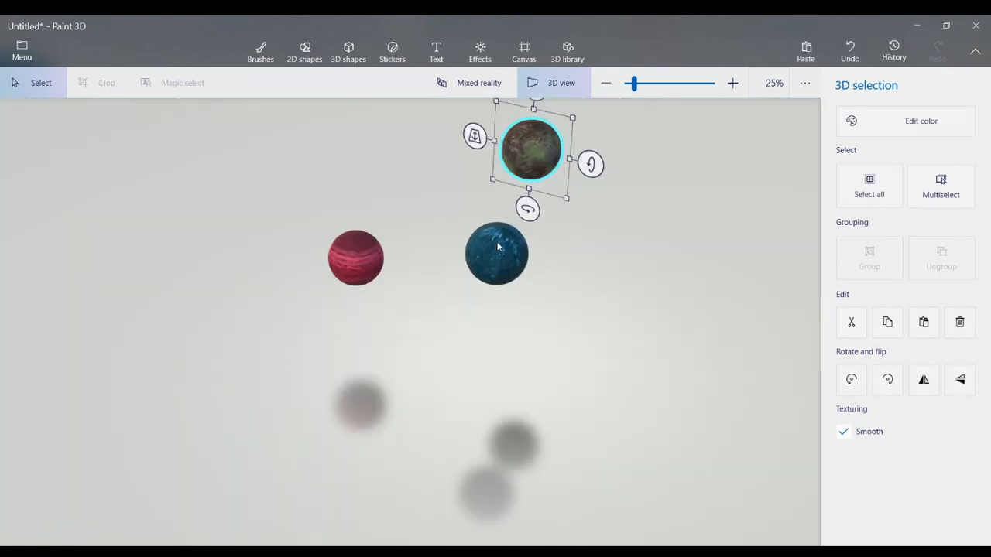
pyautogui.click(514, 255)
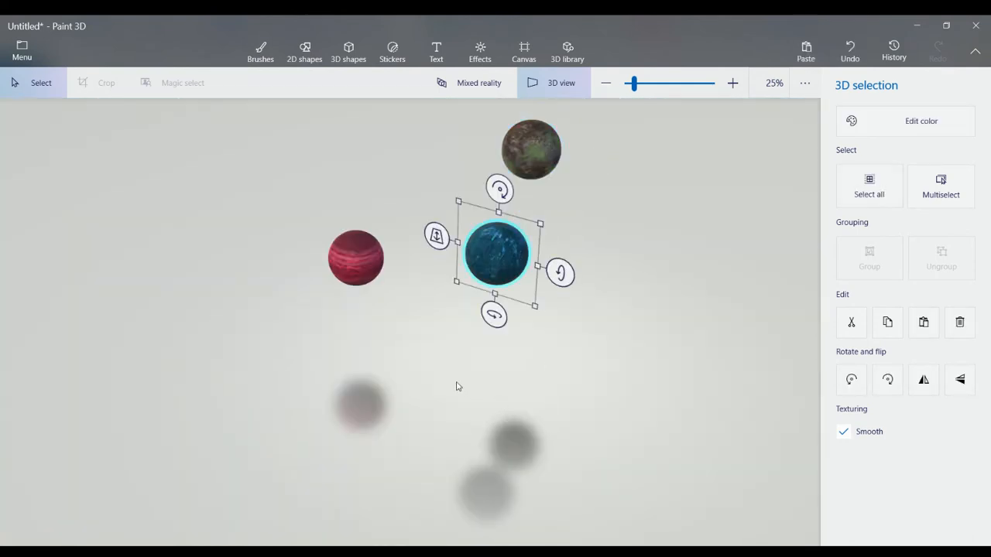
pyautogui.moveTo(401, 376); pyautogui.dragTo(475, 319, button='right')
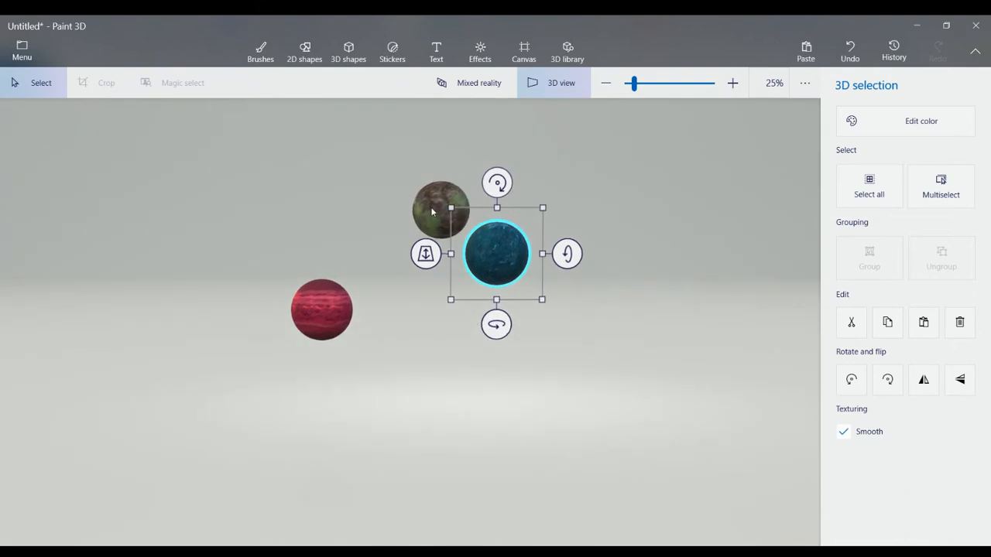
pyautogui.click(432, 211)
pyautogui.moveTo(399, 169); pyautogui.dragTo(394, 210)
# Step: Enlarge the water planet to about twice its size and bring it forward in depth
pyautogui.click(507, 259)
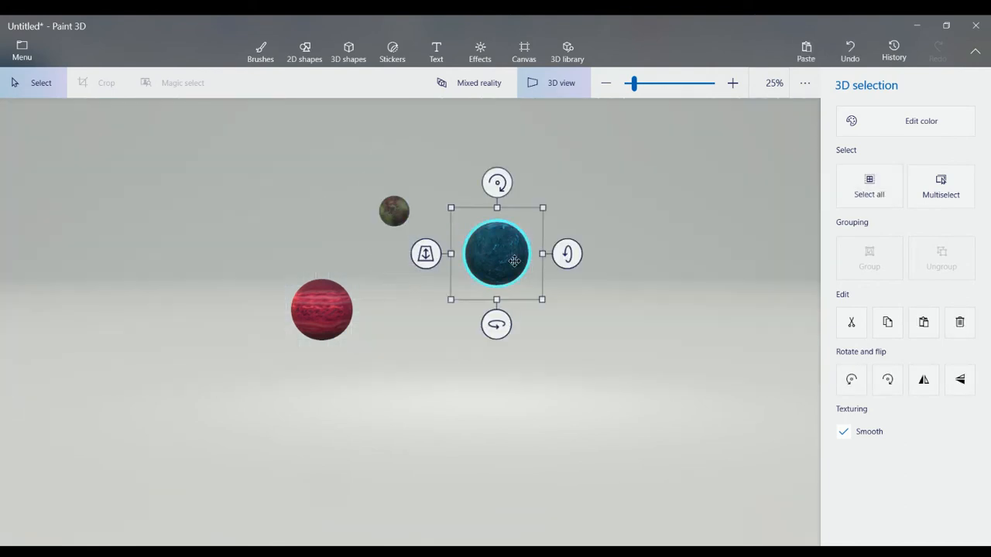
pyautogui.scroll(3, 588, 315)
pyautogui.scroll(-3, 583, 301)
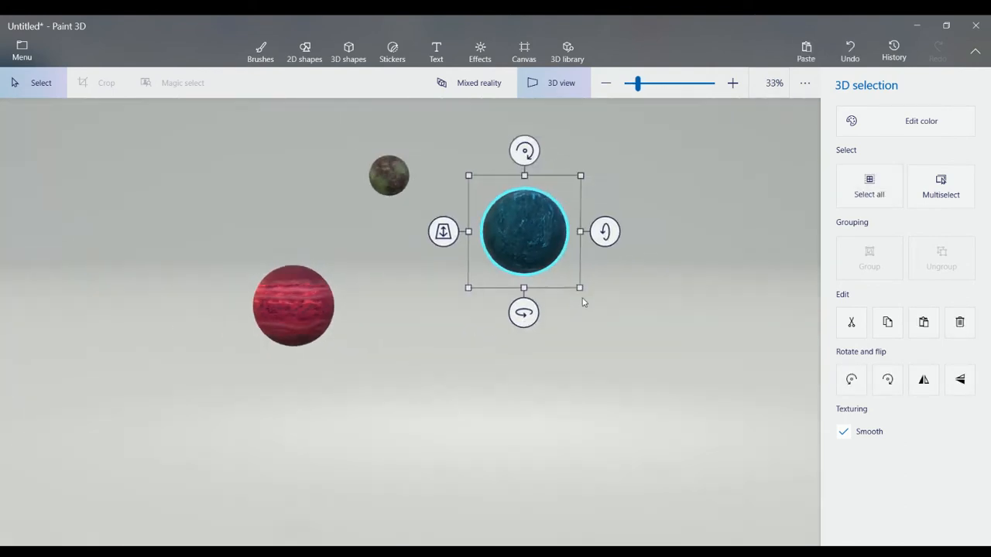
pyautogui.press('alt')
pyautogui.moveTo(544, 246); pyautogui.dragTo(633, 173)
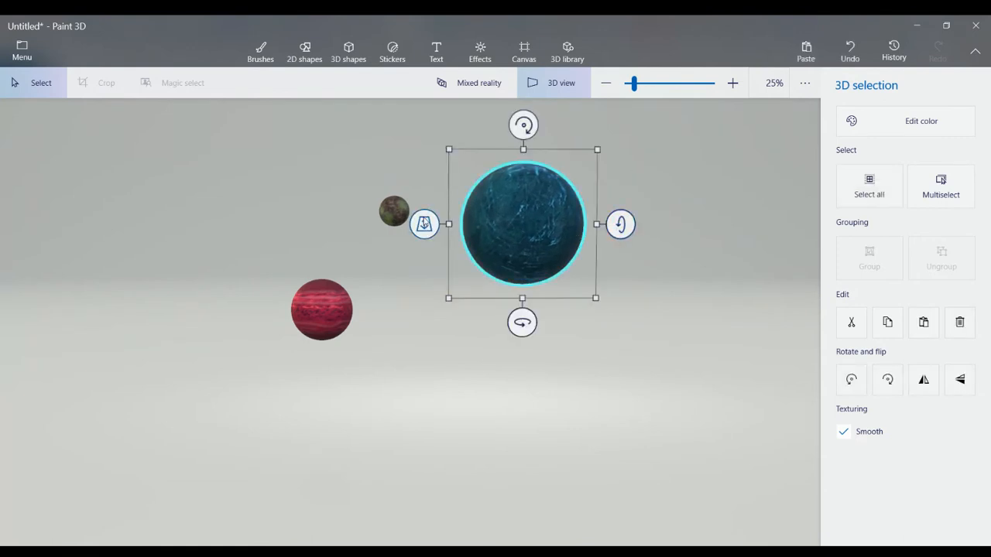
pyautogui.moveTo(423, 229); pyautogui.dragTo(427, 364)
# Step: Reposition the planets, shifting the water planet up-right, raising the rock planet and moving the gas planet up and slightly left
pyautogui.scroll(4, 495, 290)
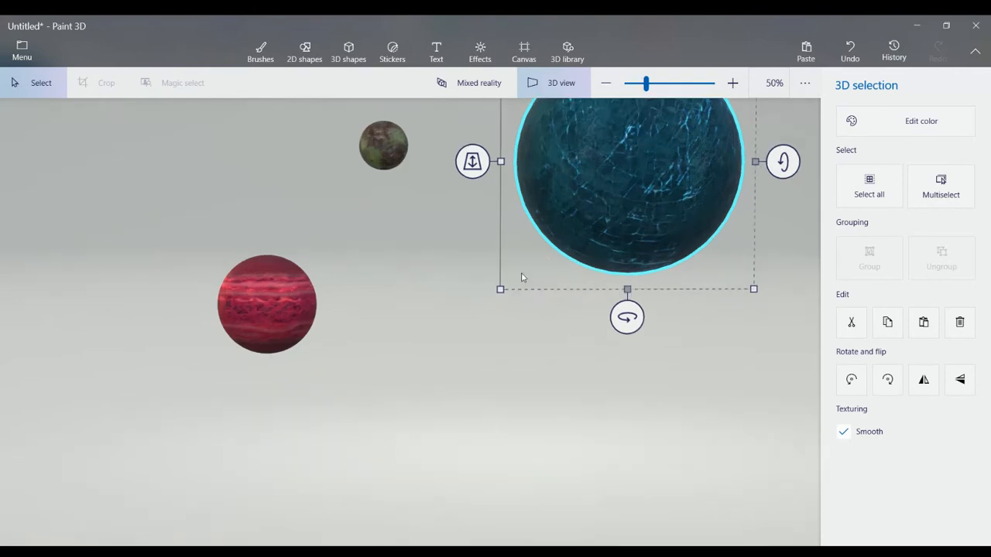
pyautogui.scroll(-2, 505, 393)
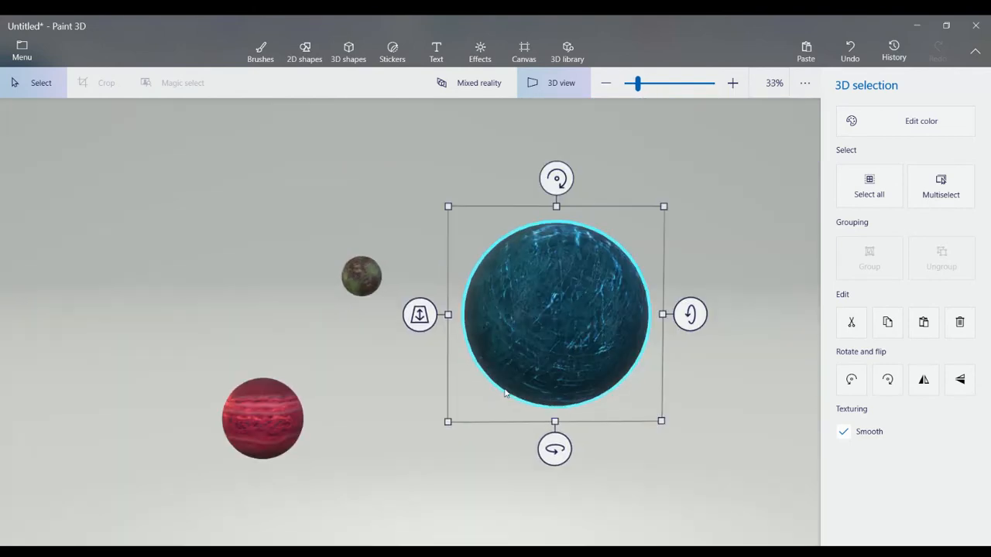
pyautogui.moveTo(539, 334); pyautogui.dragTo(582, 283)
pyautogui.click(349, 287)
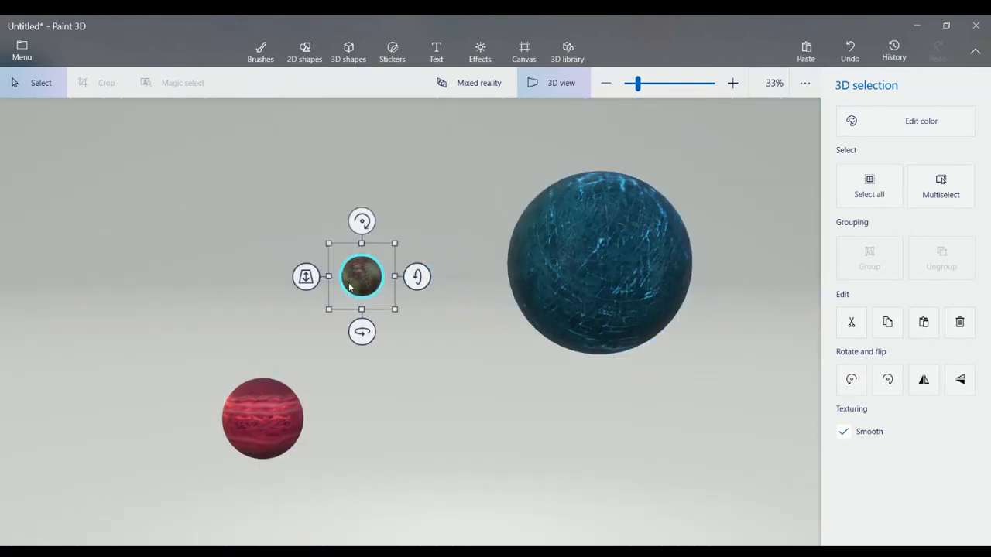
pyautogui.moveTo(374, 272); pyautogui.dragTo(380, 174)
pyautogui.click(264, 415)
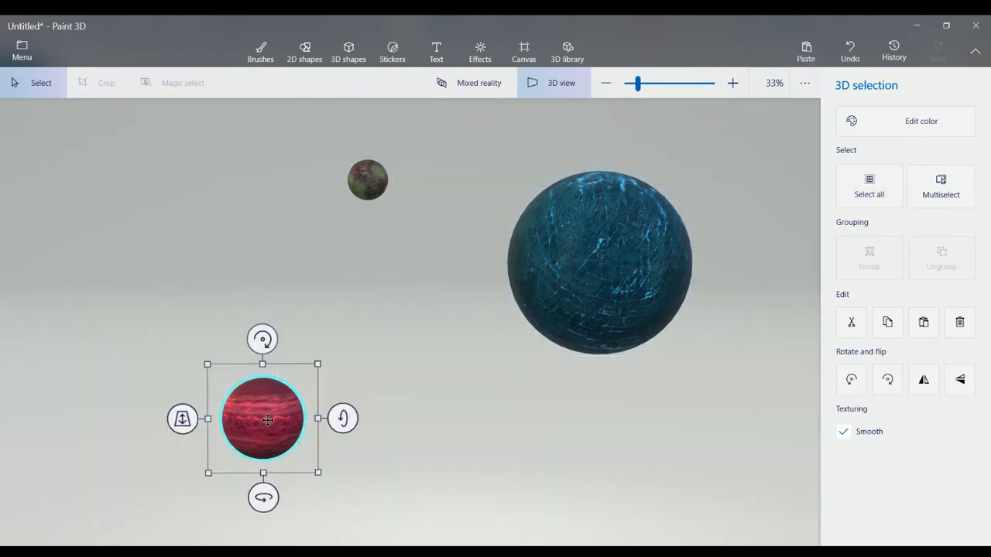
pyautogui.moveTo(264, 415); pyautogui.dragTo(232, 311)
pyautogui.click(445, 232)
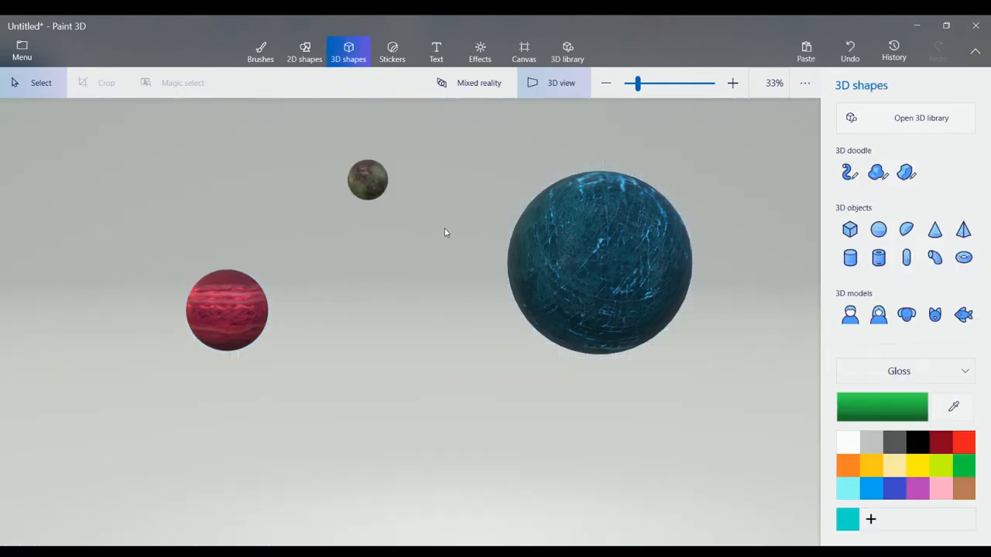
# Step: Examine the planets' spacing and depth from above and select the water planet
pyautogui.scroll(-5, 460, 312)
pyautogui.moveTo(398, 366); pyautogui.dragTo(400, 449, button='right')
pyautogui.scroll(5, 419, 326)
pyautogui.scroll(-2, 428, 331)
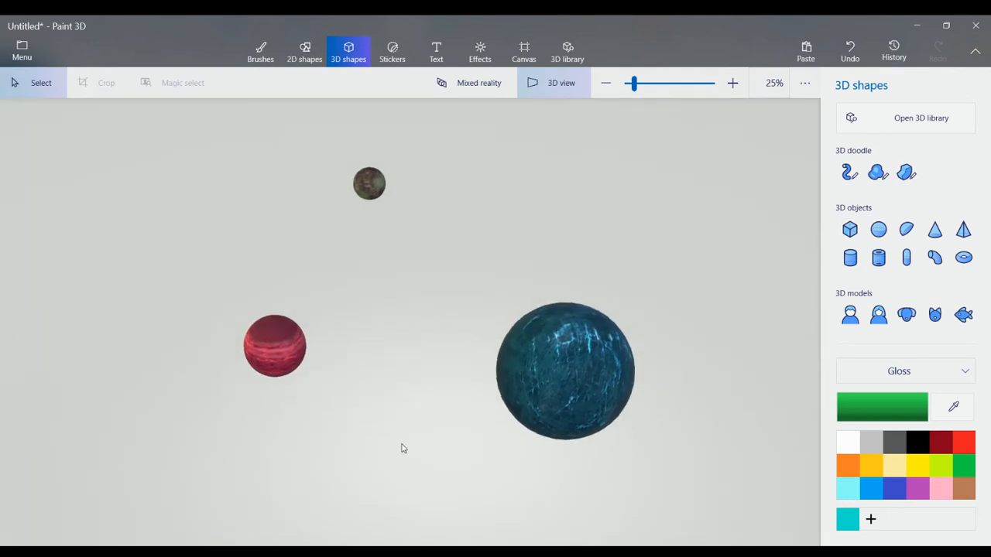
pyautogui.click(543, 362)
pyautogui.scroll(-3, 592, 353)
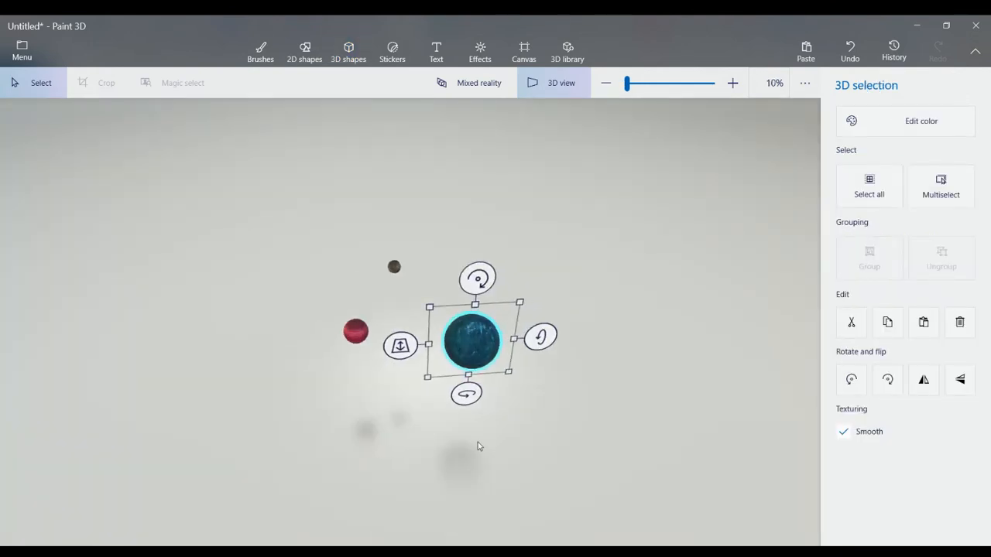
pyautogui.scroll(4, 412, 321)
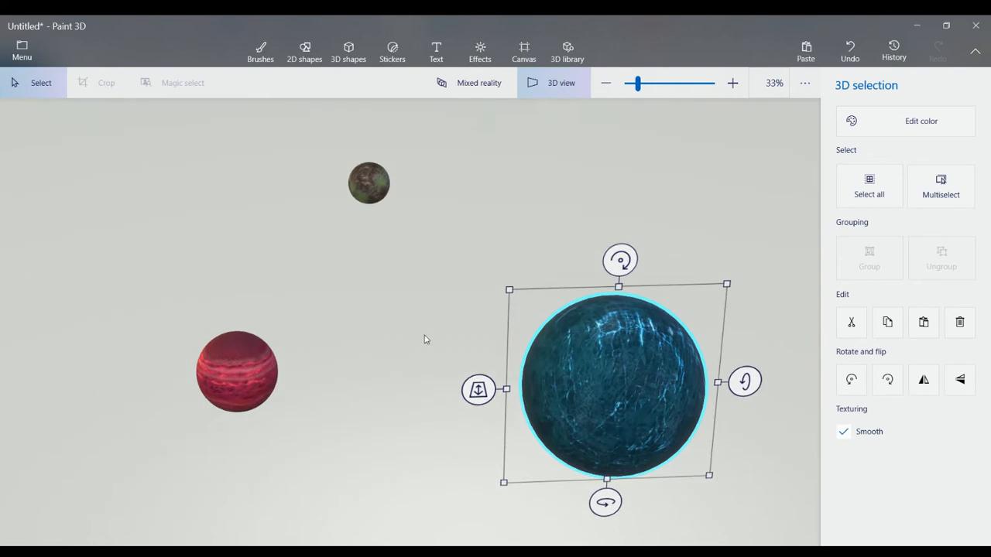
pyautogui.moveTo(424, 335); pyautogui.dragTo(436, 246, button='right')
pyautogui.moveTo(485, 305); pyautogui.dragTo(496, 240, button='middle')
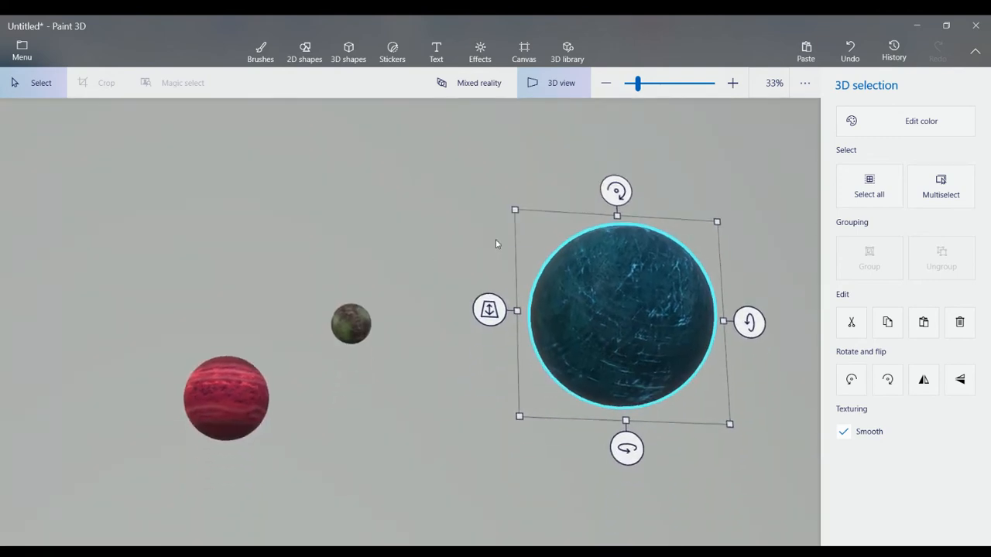
pyautogui.scroll(-1, 495, 237)
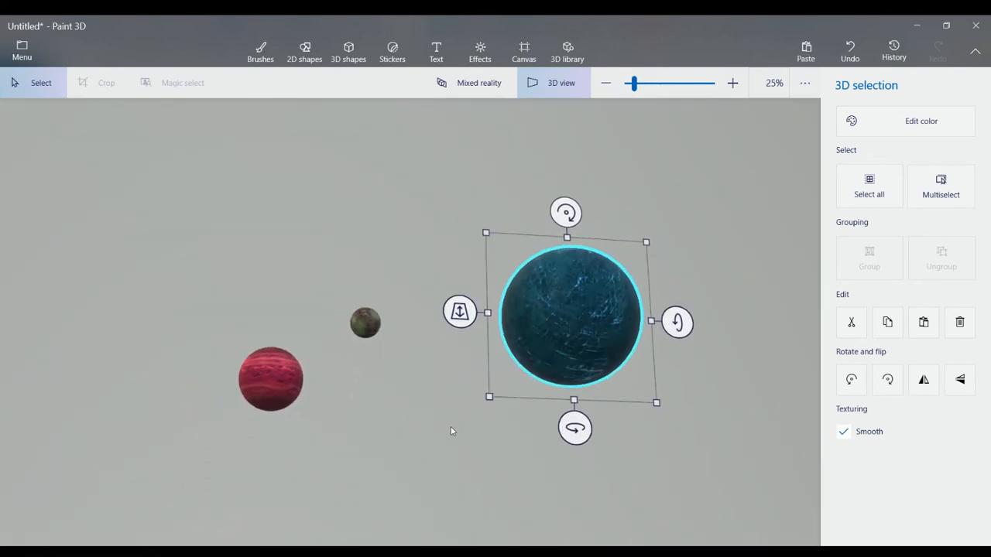
pyautogui.scroll(1, 480, 353)
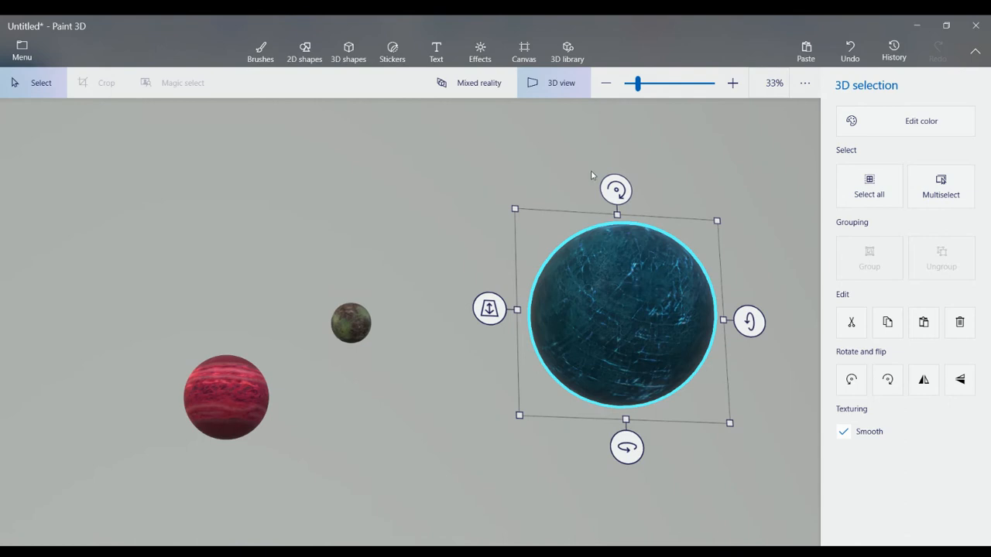
pyautogui.press('alt')
pyautogui.press('3')
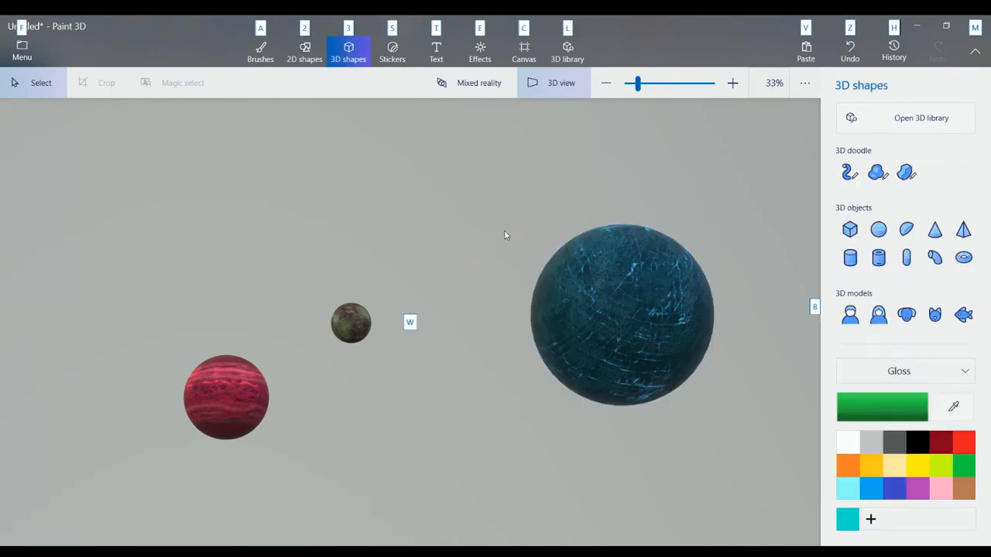
# Step: Compare scene filters such as Day (Minecraft), Spruce, Mist, Stone and Underwater (Minecraft), and apply Cave (Minecraft)
pyautogui.click(492, 57)
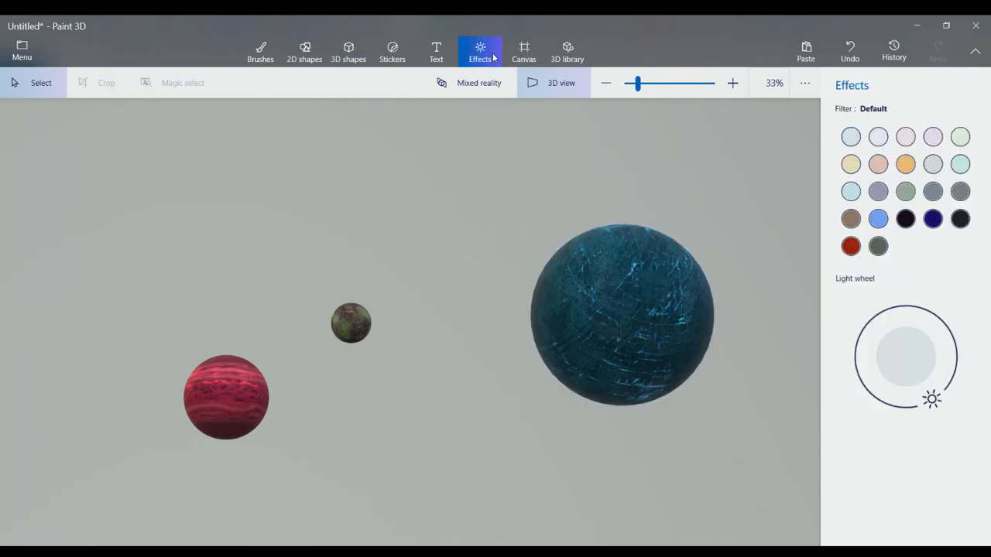
pyautogui.click(877, 219)
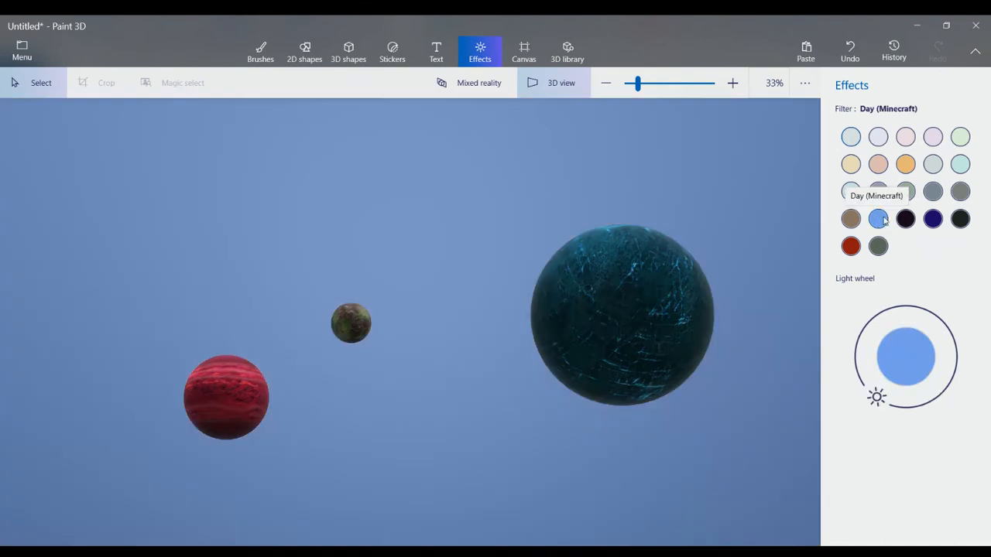
pyautogui.click(905, 219)
pyautogui.click(906, 191)
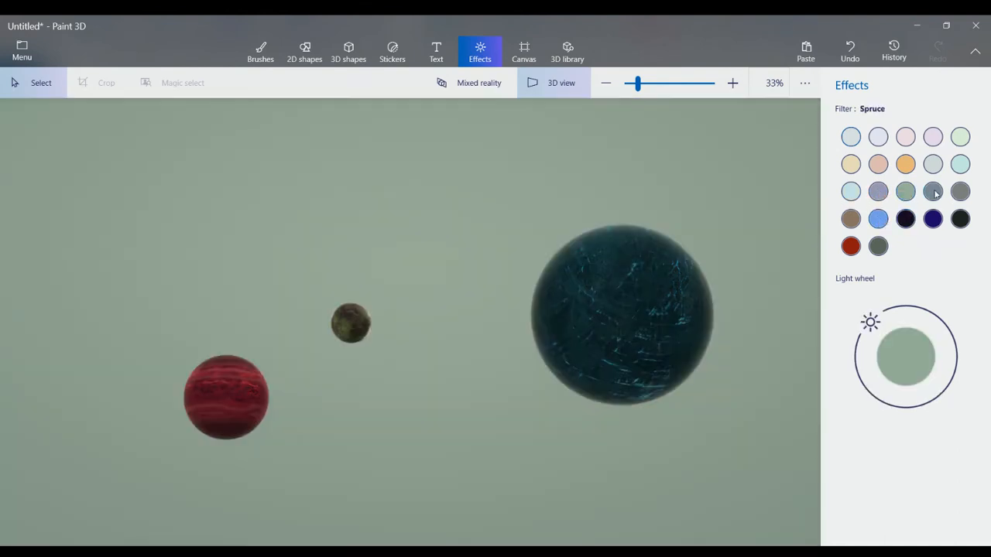
pyautogui.click(934, 195)
pyautogui.click(961, 192)
pyautogui.click(935, 194)
pyautogui.click(964, 167)
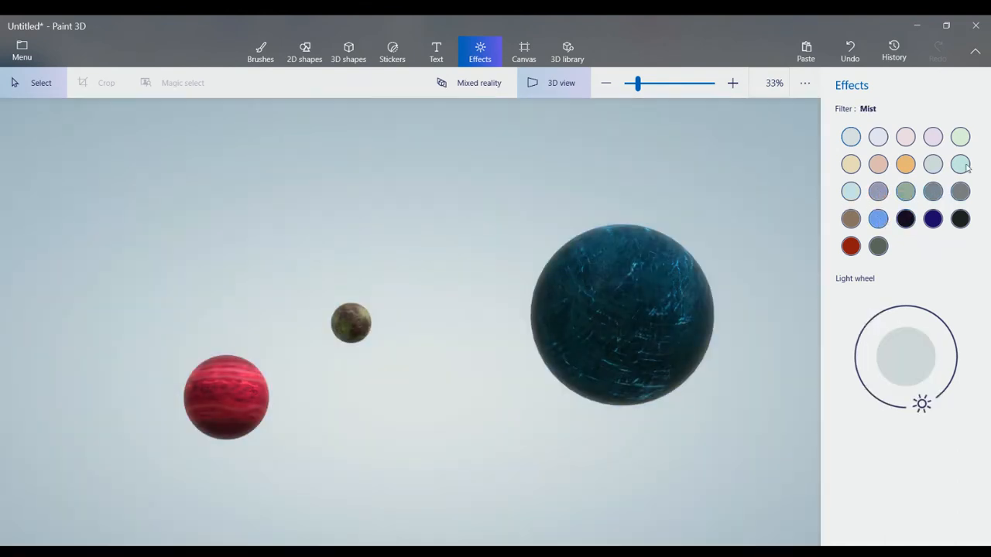
pyautogui.click(964, 166)
pyautogui.click(935, 194)
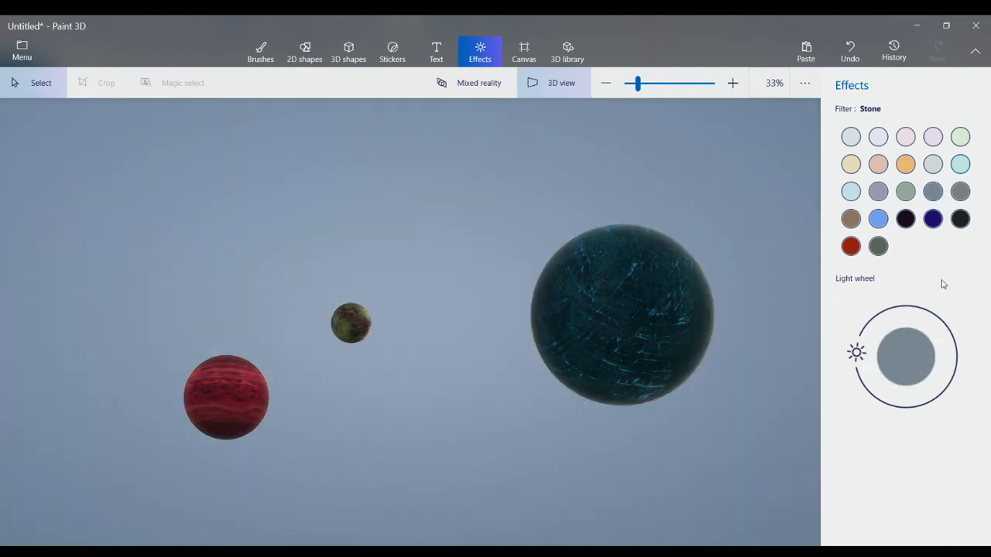
pyautogui.click(933, 220)
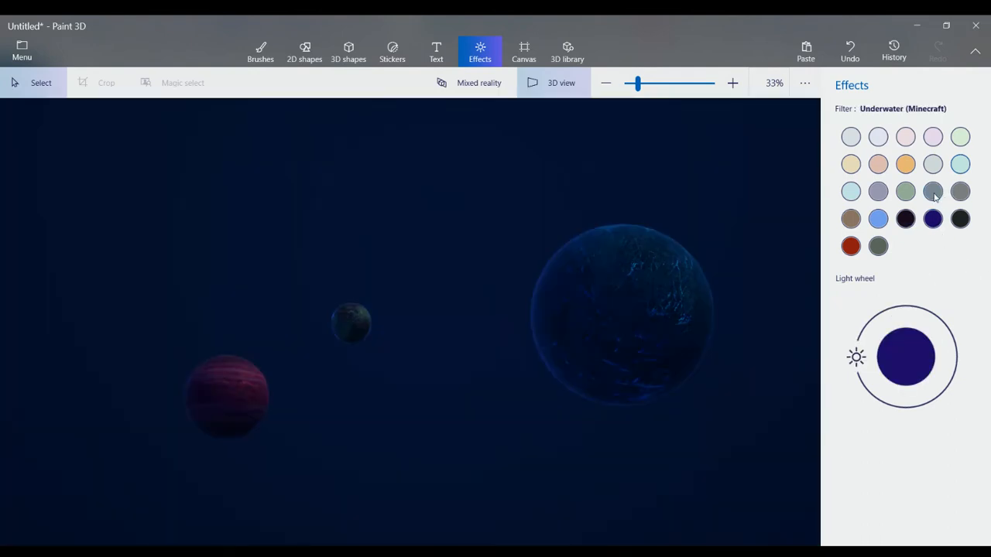
pyautogui.click(934, 194)
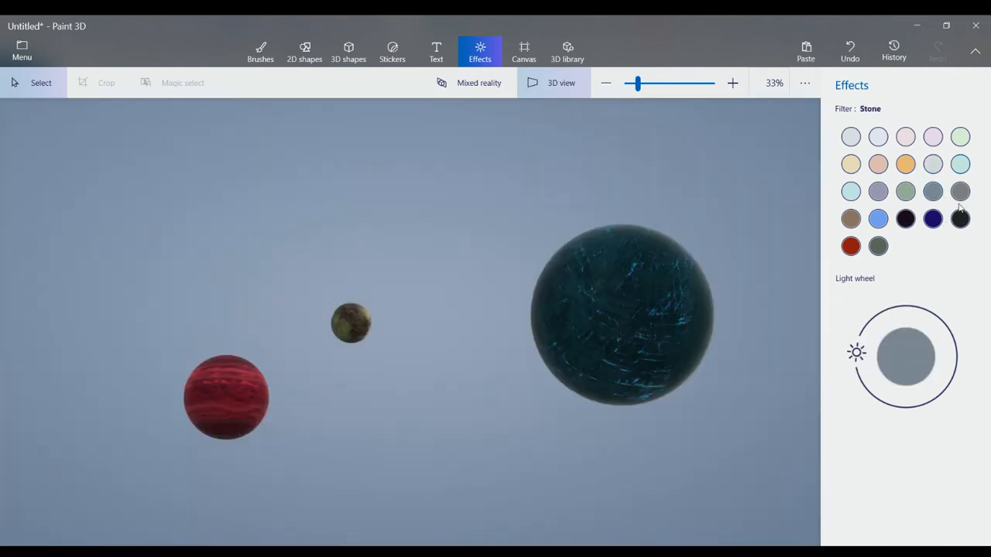
pyautogui.click(959, 219)
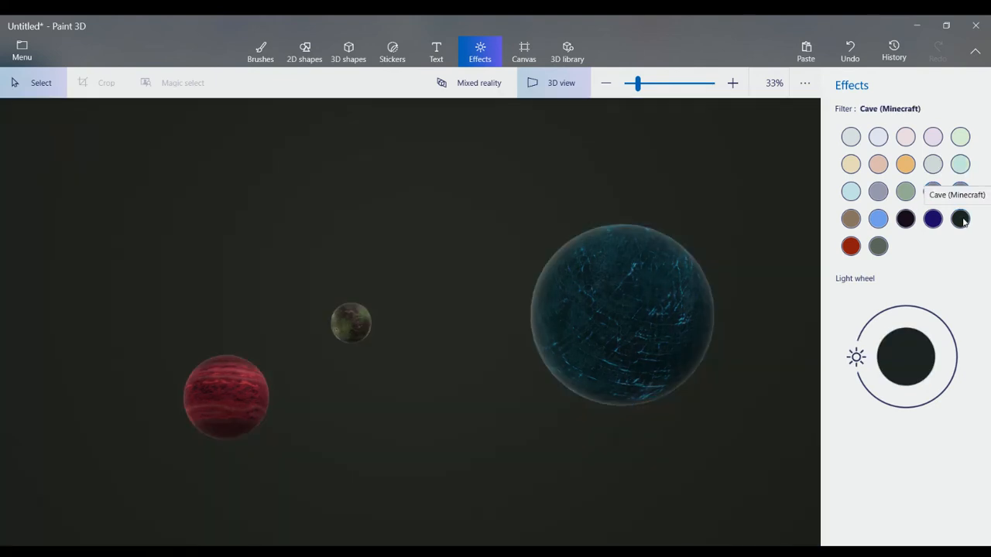
# Step: Search the 3D library for "astroids"
pyautogui.scroll(4, 504, 342)
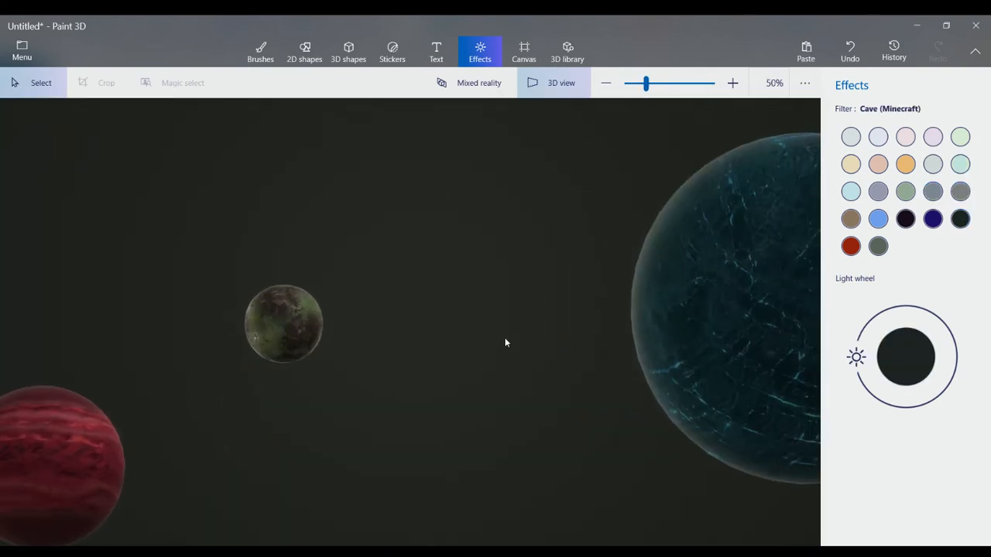
pyautogui.press('alt')
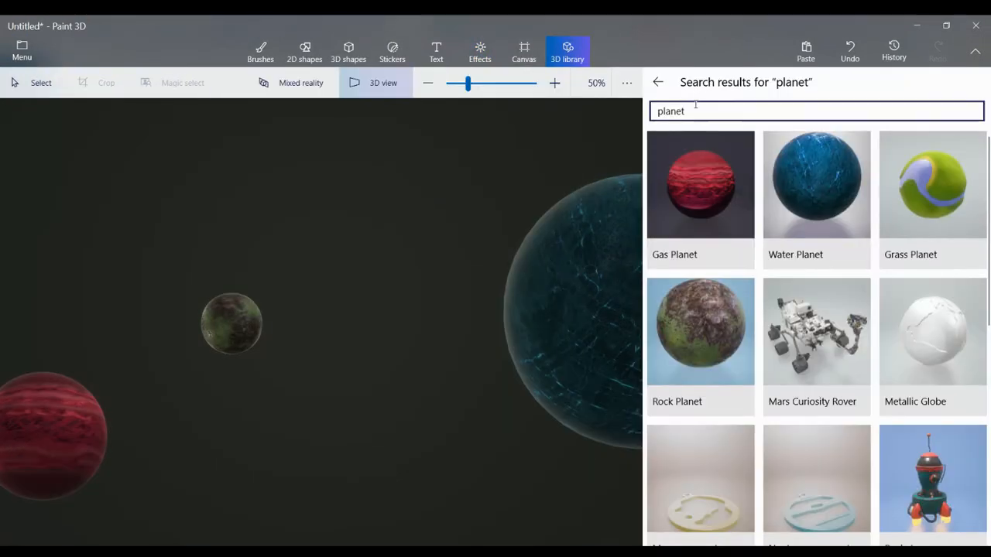
pyautogui.doubleClick(693, 110)
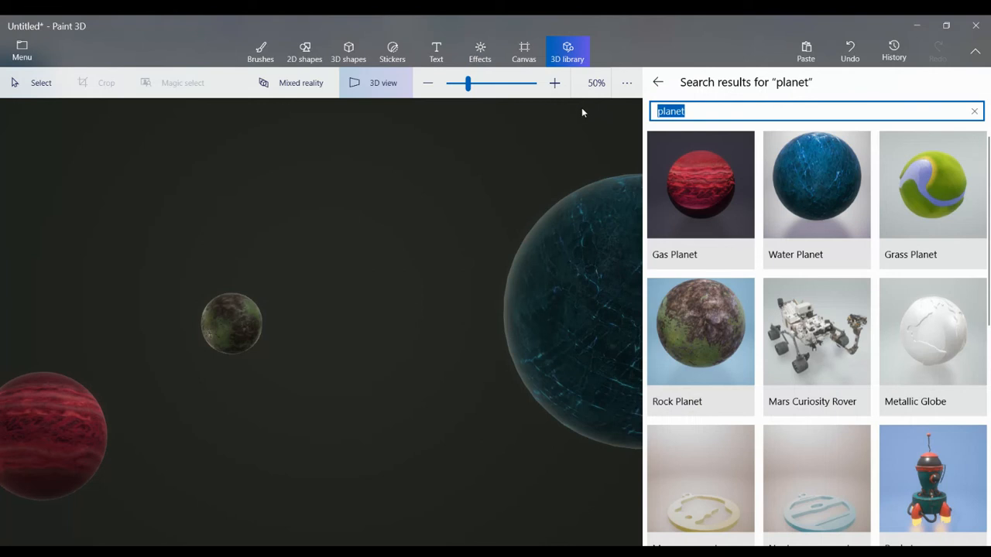
pyautogui.write('astroids')
pyautogui.press('Return')
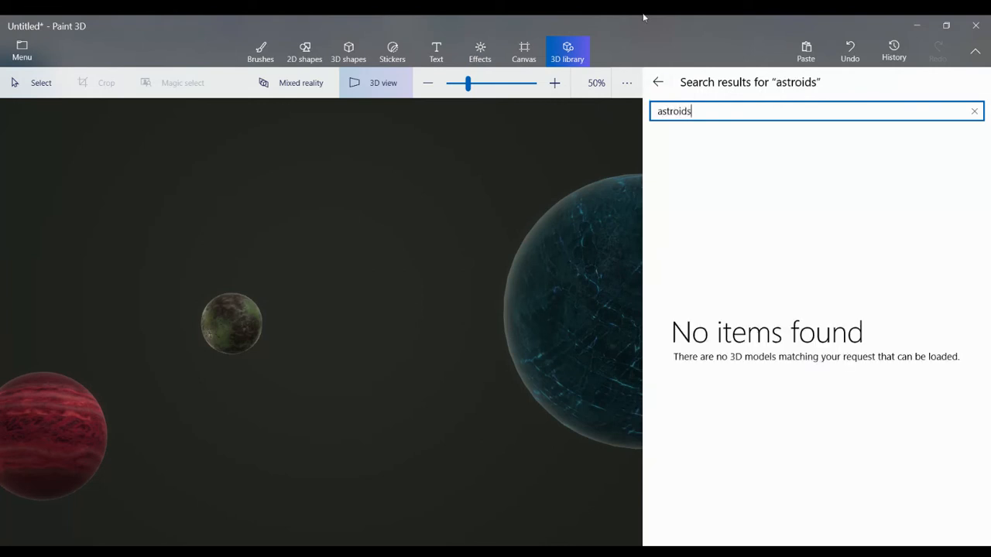
# Step: Search the 3D library for "space rocks" and insert the Asteroid model into the scene
pyautogui.doubleClick(707, 114)
pyautogui.write('space rocks')
pyautogui.press('Return')
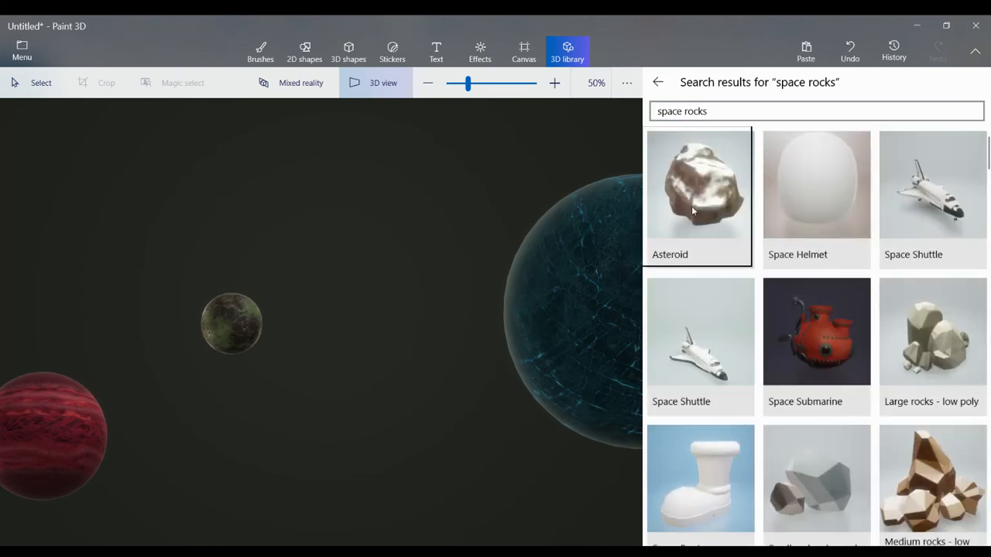
pyautogui.click(692, 210)
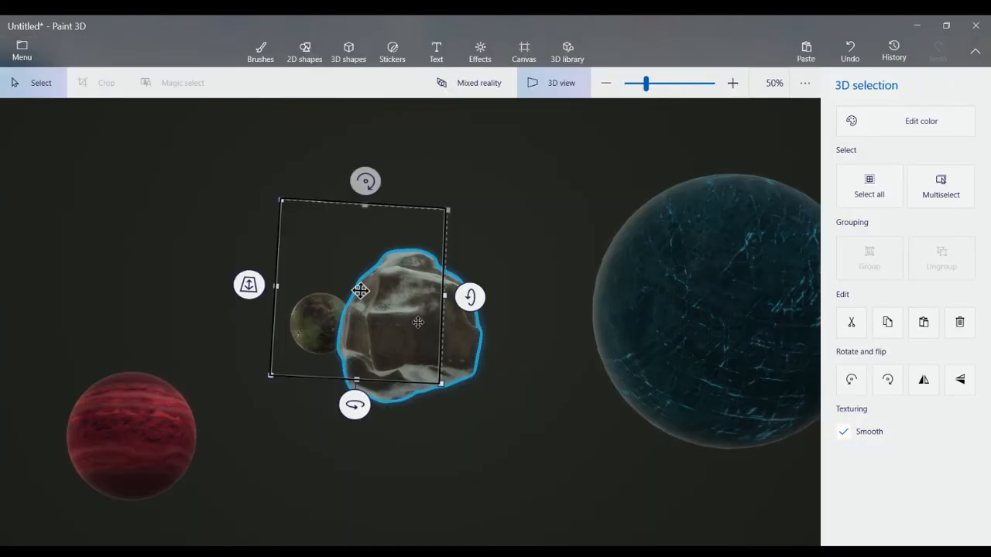
# Step: Move the asteroid down and slightly right so it sits clear of the rock planet
pyautogui.moveTo(361, 287); pyautogui.dragTo(440, 411)
pyautogui.moveTo(353, 310); pyautogui.dragTo(344, 306)
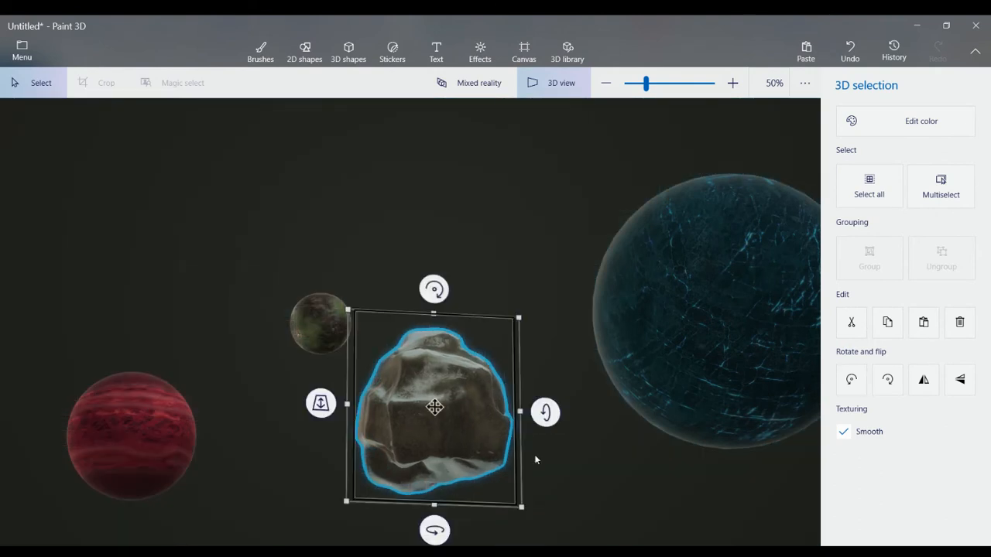
pyautogui.scroll(-5, 534, 391)
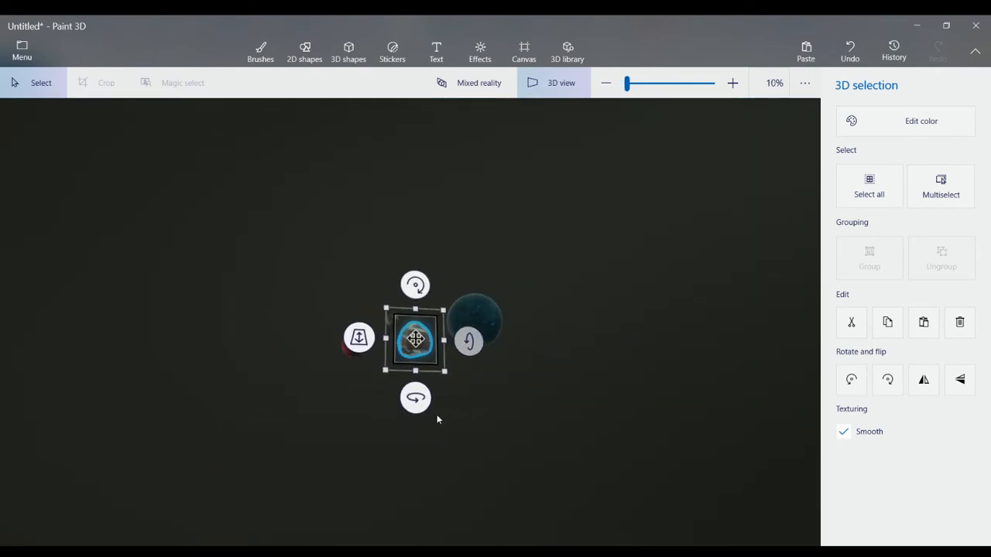
pyautogui.scroll(3, 473, 402)
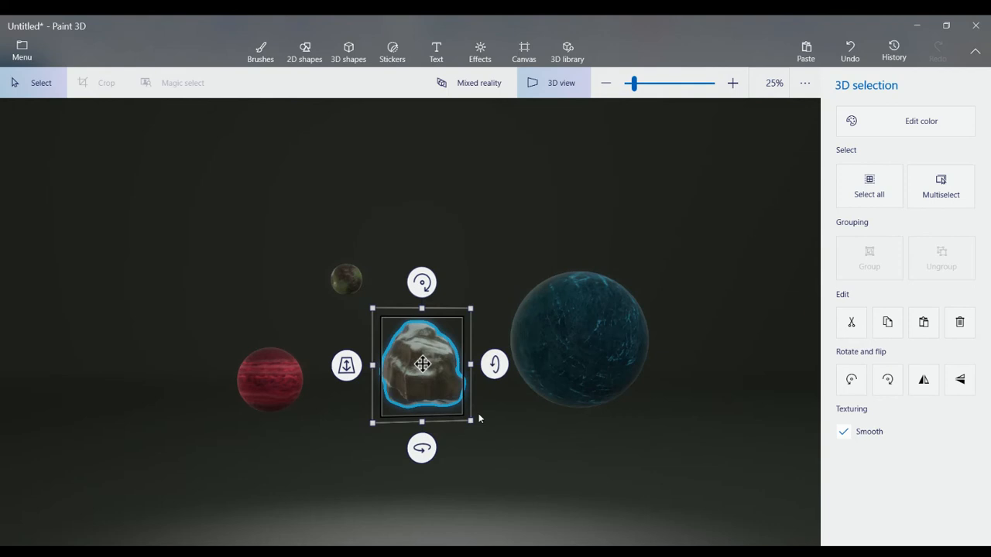
# Step: Bring the asteroid forward in depth and shift it left toward the gas planet
pyautogui.press('alt')
pyautogui.moveTo(346, 365); pyautogui.dragTo(349, 434)
pyautogui.moveTo(484, 370); pyautogui.dragTo(387, 398)
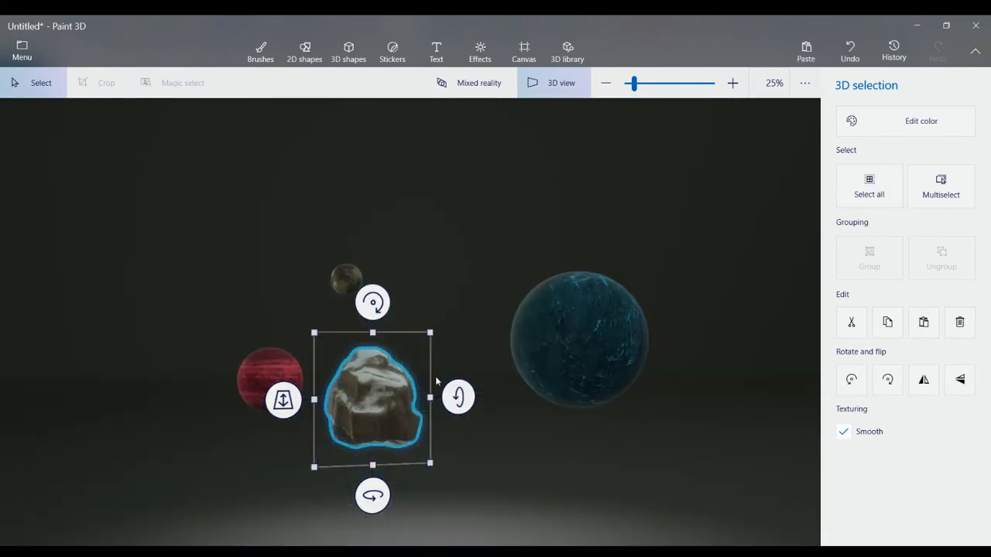
pyautogui.scroll(-4, 499, 416)
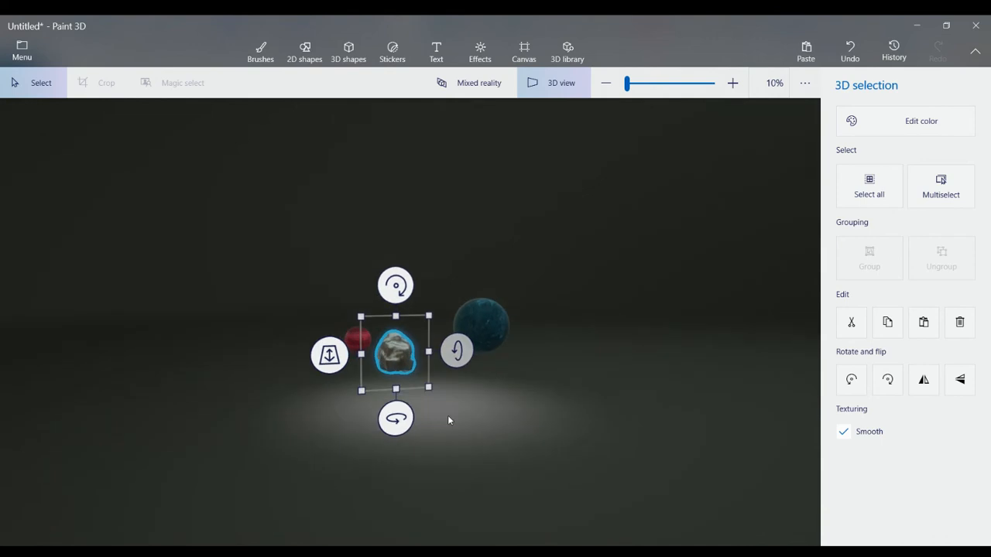
pyautogui.scroll(5, 435, 410)
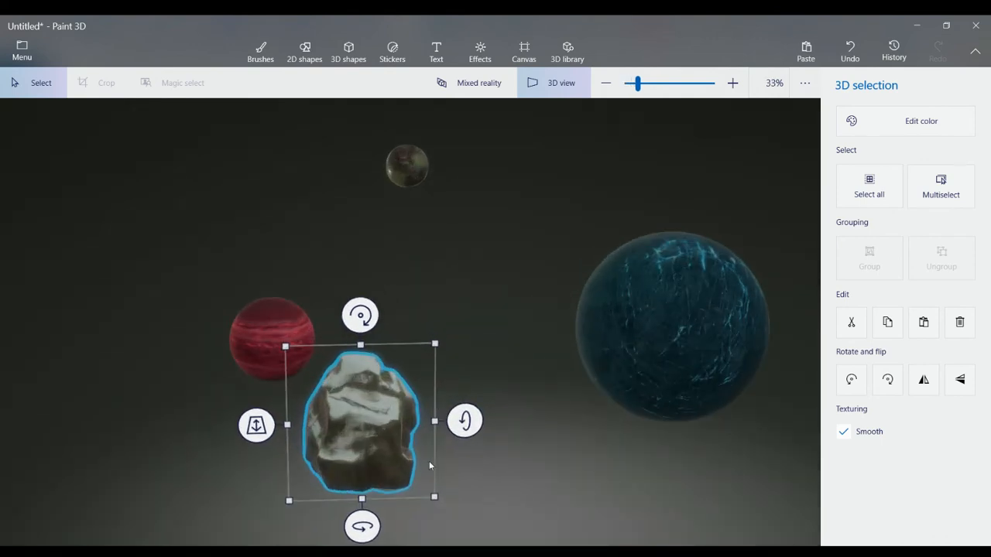
# Step: Move the asteroid to the right, between and below the gas and water planets, and deselect it
pyautogui.click(444, 504)
pyautogui.moveTo(407, 433); pyautogui.dragTo(446, 466)
pyautogui.click(511, 392)
pyautogui.moveTo(478, 410); pyautogui.dragTo(468, 377, button='right')
pyautogui.scroll(4, 468, 376)
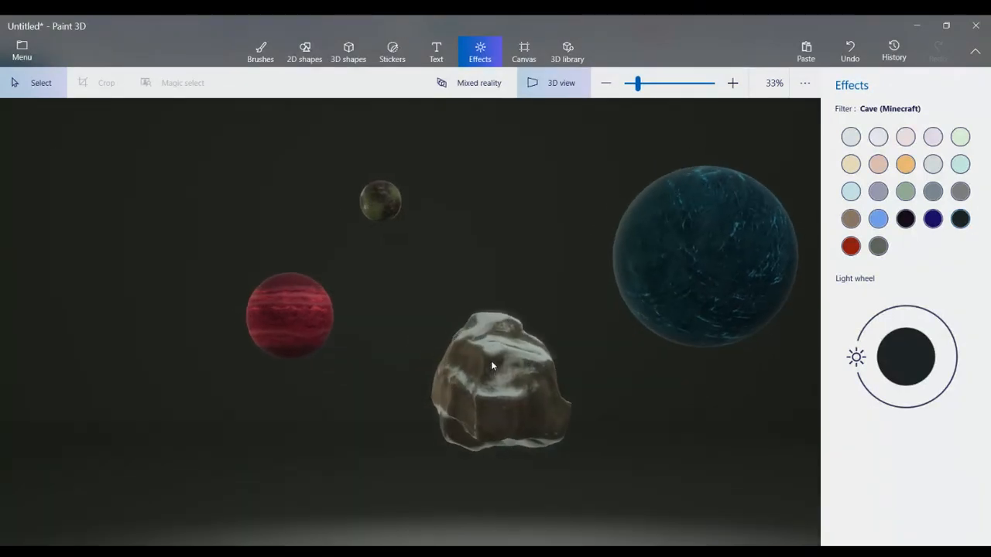
pyautogui.scroll(2, 579, 334)
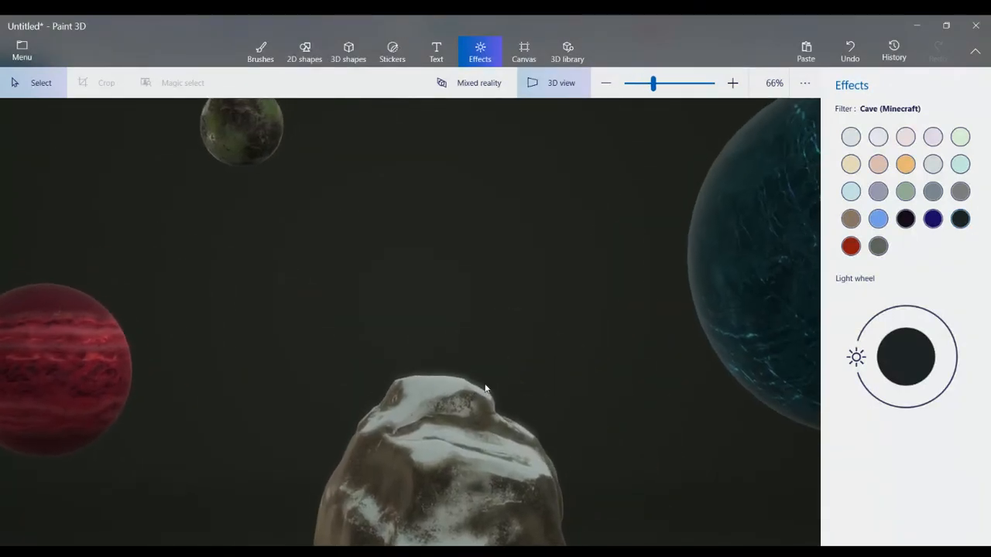
# Step: Shrink the rock planet to less than a third of its size and place it just above-left of the asteroid's peak
pyautogui.moveTo(380, 373); pyautogui.dragTo(412, 298, button='right')
pyautogui.moveTo(440, 293); pyautogui.dragTo(425, 429, button='middle')
pyautogui.scroll(-2, 426, 429)
pyautogui.click(267, 334)
pyautogui.scroll(2, 292, 316)
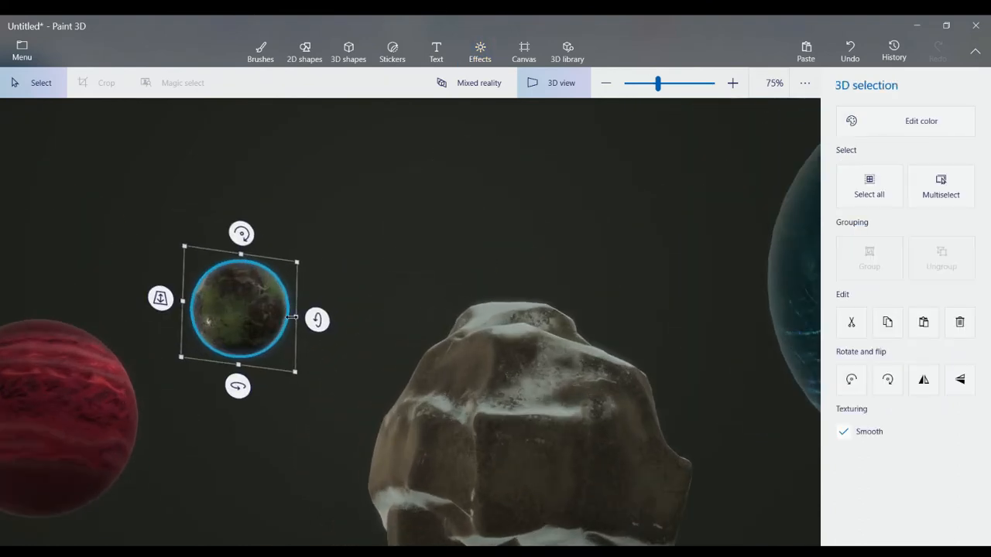
pyautogui.moveTo(184, 243); pyautogui.dragTo(369, 243)
pyautogui.moveTo(339, 214); pyautogui.dragTo(354, 225)
pyautogui.click(569, 383)
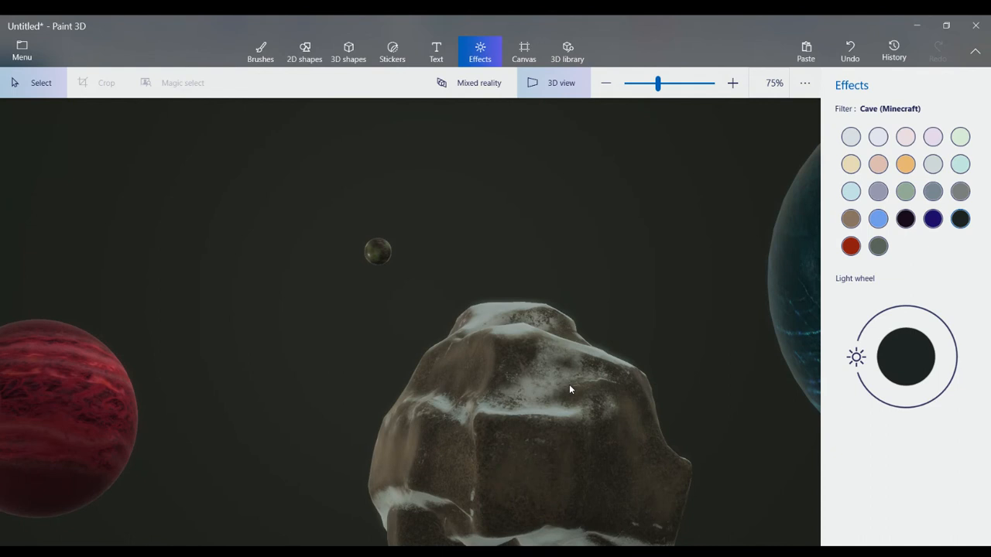
# Step: Search the 3D library for "alien" and insert the Standing Alien model into the scene
pyautogui.click(571, 385)
pyautogui.click(603, 422)
pyautogui.click(584, 358)
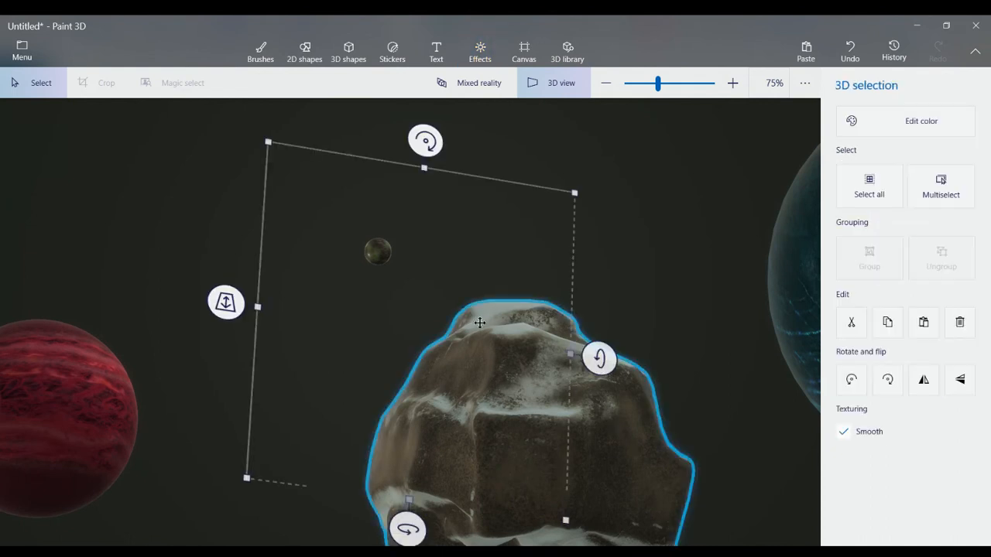
pyautogui.click(525, 51)
pyautogui.click(565, 51)
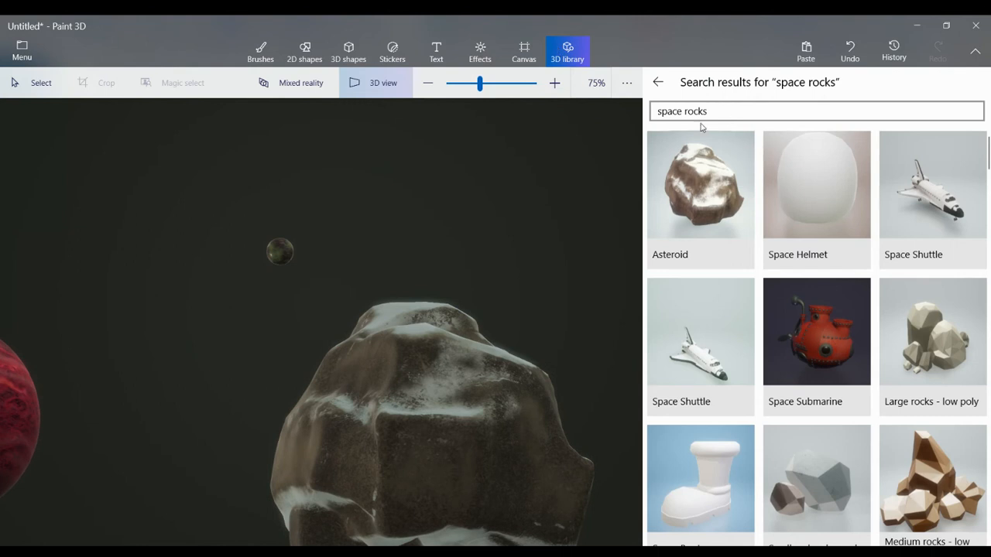
pyautogui.write('alien')
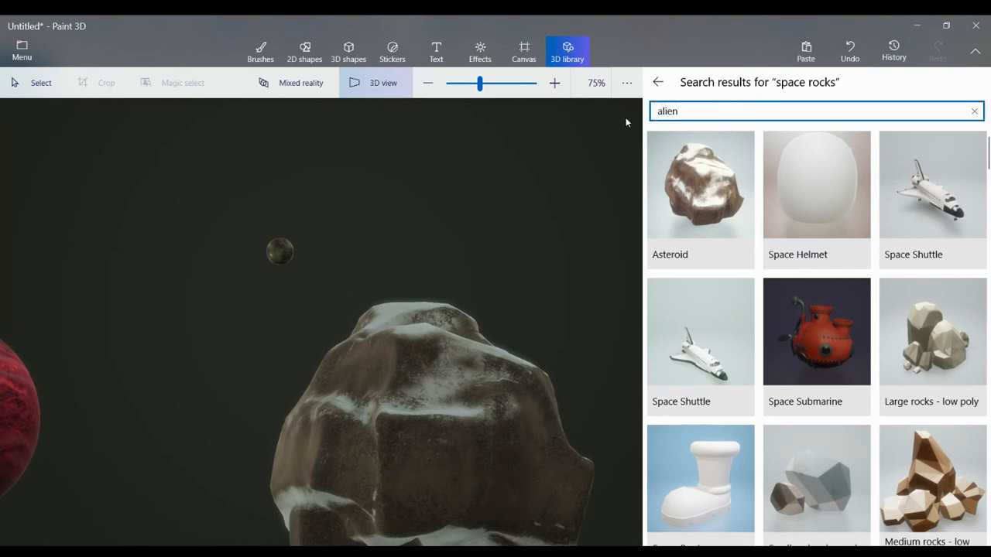
pyautogui.press('Return')
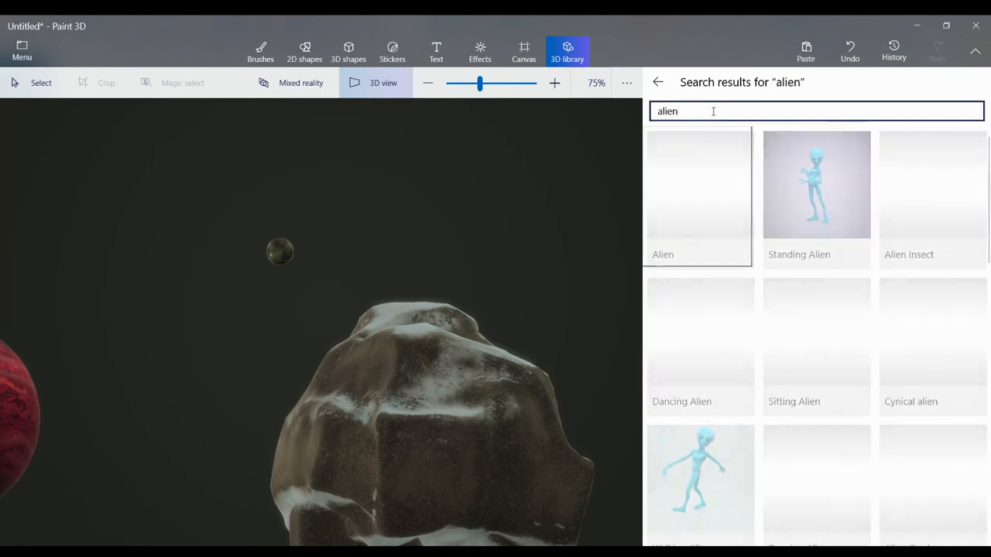
pyautogui.click(765, 230)
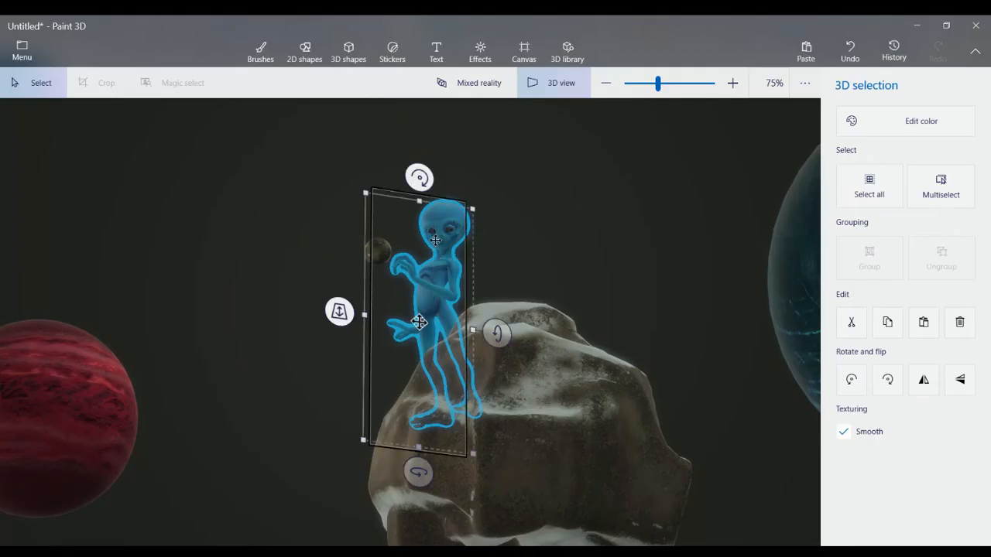
# Step: Shrink the alien to about 60% of its size, stand it on top of the asteroid, and select the water planet
pyautogui.moveTo(435, 236); pyautogui.dragTo(489, 249)
pyautogui.moveTo(437, 123); pyautogui.dragTo(458, 159)
pyautogui.click(814, 256)
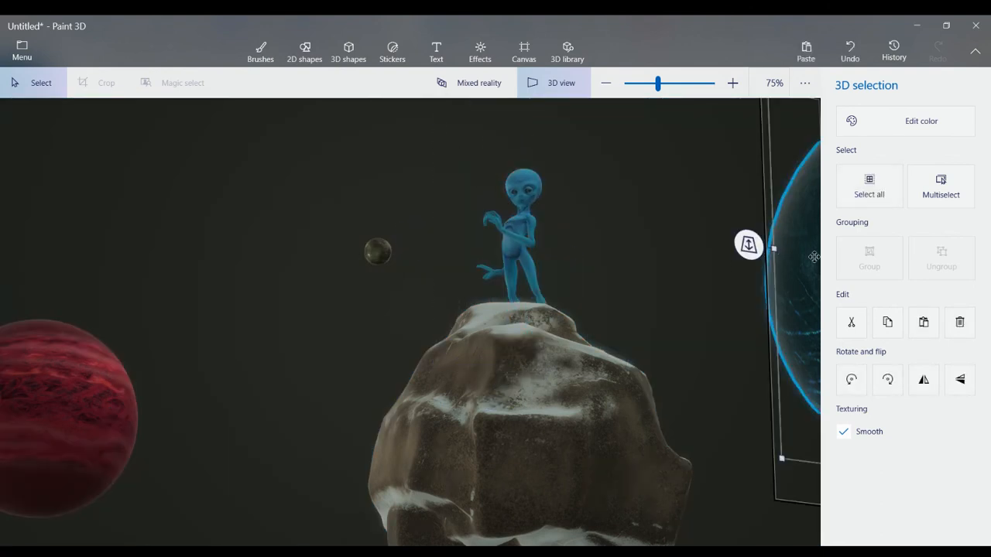
# Step: Move the water planet left toward the alien, enlarge it slightly, push it back in depth behind the asteroid, and deselect it
pyautogui.moveTo(805, 263); pyautogui.dragTo(658, 267)
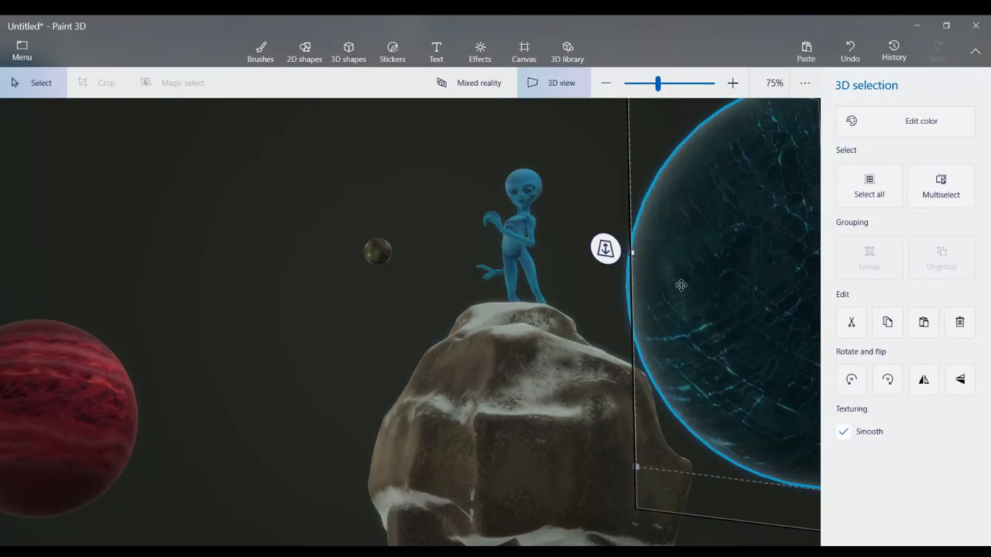
pyautogui.moveTo(634, 468); pyautogui.dragTo(582, 514)
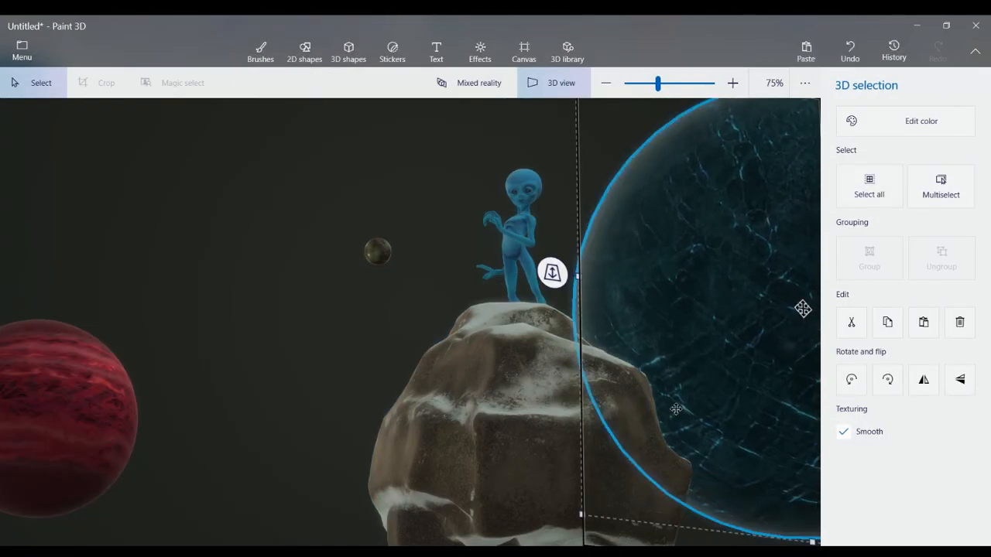
pyautogui.moveTo(712, 320); pyautogui.dragTo(726, 319)
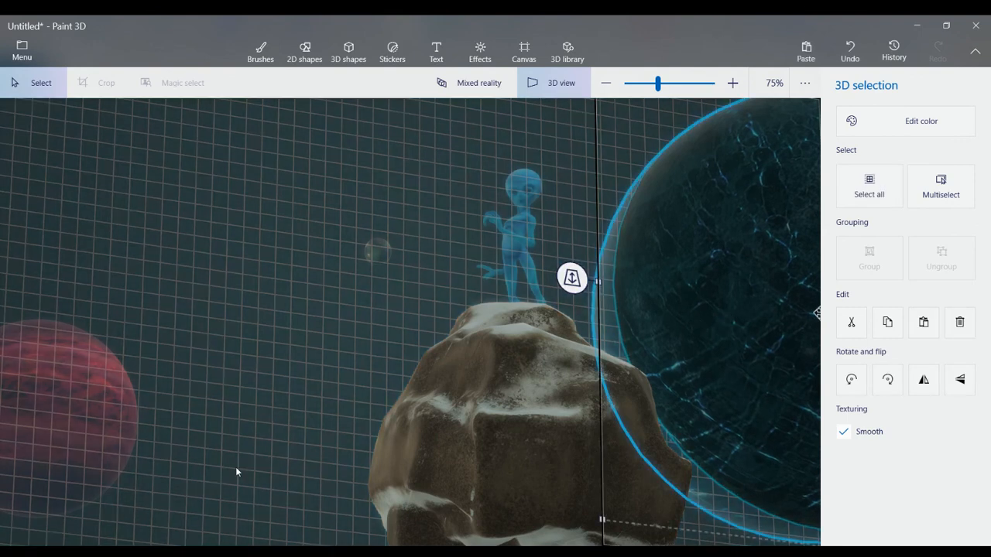
pyautogui.click(336, 333)
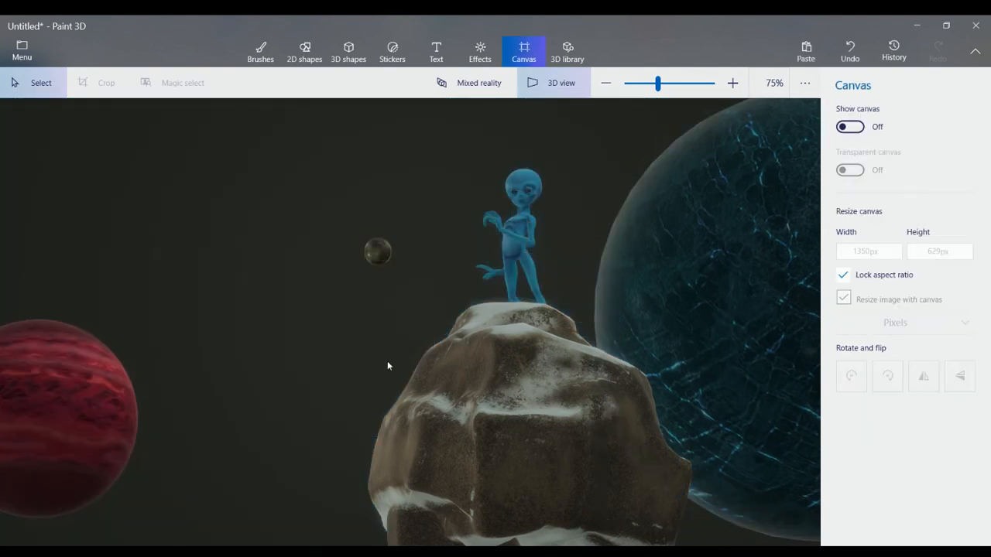
# Step: Duplicate the asteroid, shrink the copy to about a quarter of its size, and turn it to a different angle left of the original
pyautogui.click(450, 402)
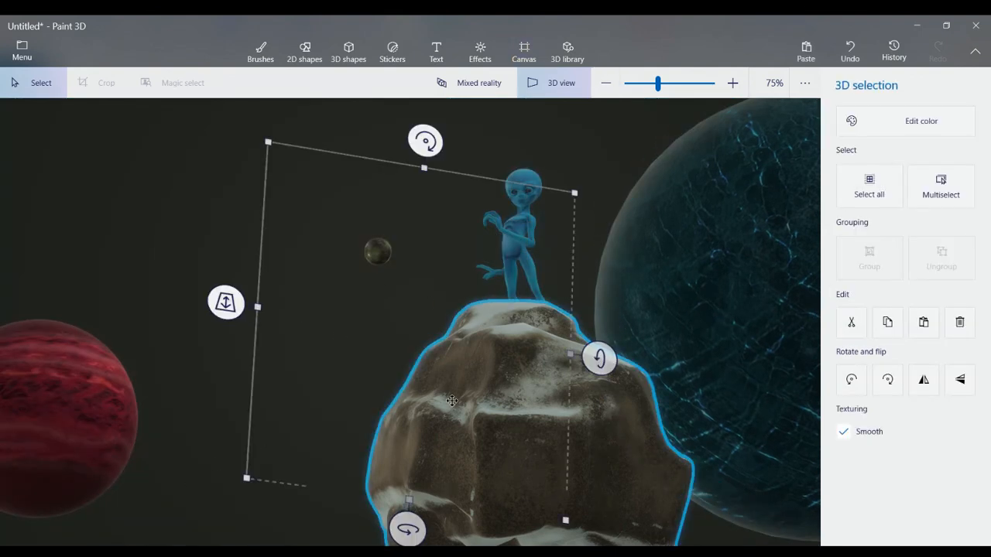
pyautogui.press('ctrl')
pyautogui.hotkey('ctrl', 'v')
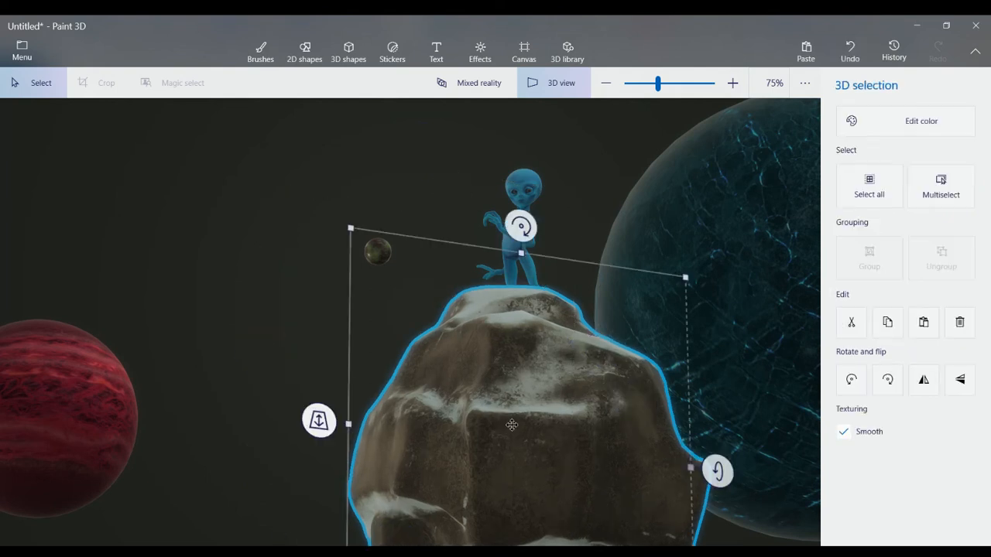
pyautogui.moveTo(539, 416); pyautogui.dragTo(251, 325)
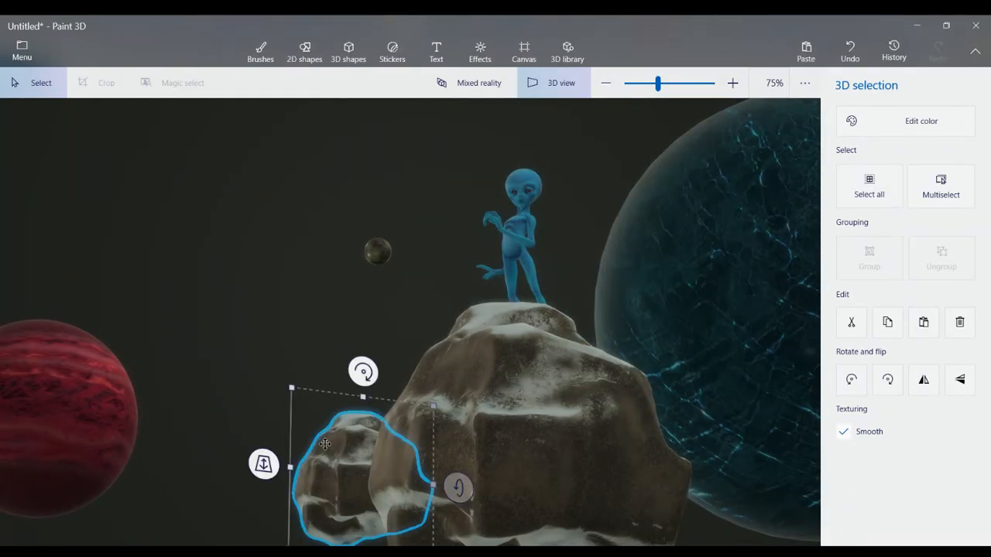
pyautogui.moveTo(338, 380); pyautogui.dragTo(229, 259)
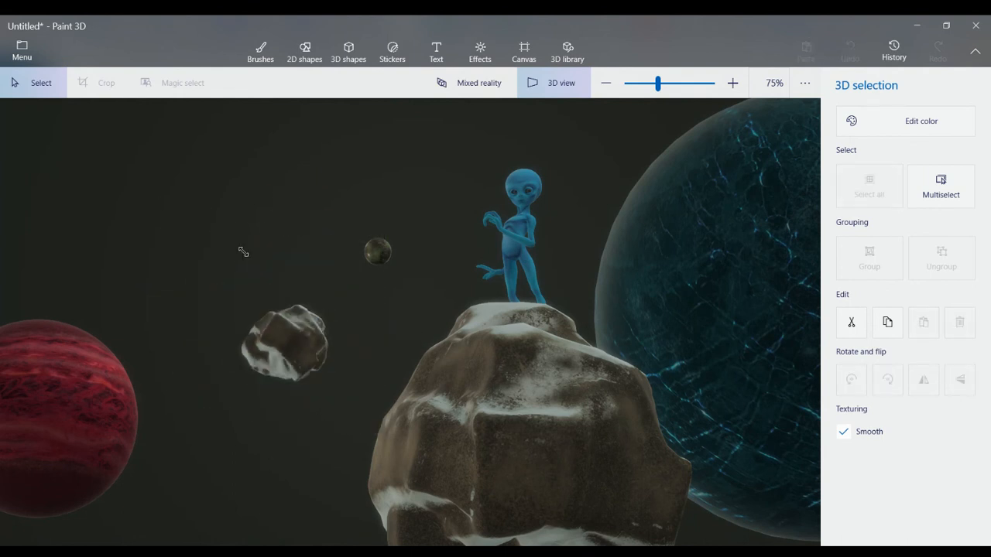
# Step: Move the small asteroid down and right, between the red gas planet and the large asteroid, and deselect it
pyautogui.click(281, 332)
pyautogui.moveTo(285, 333); pyautogui.dragTo(349, 371)
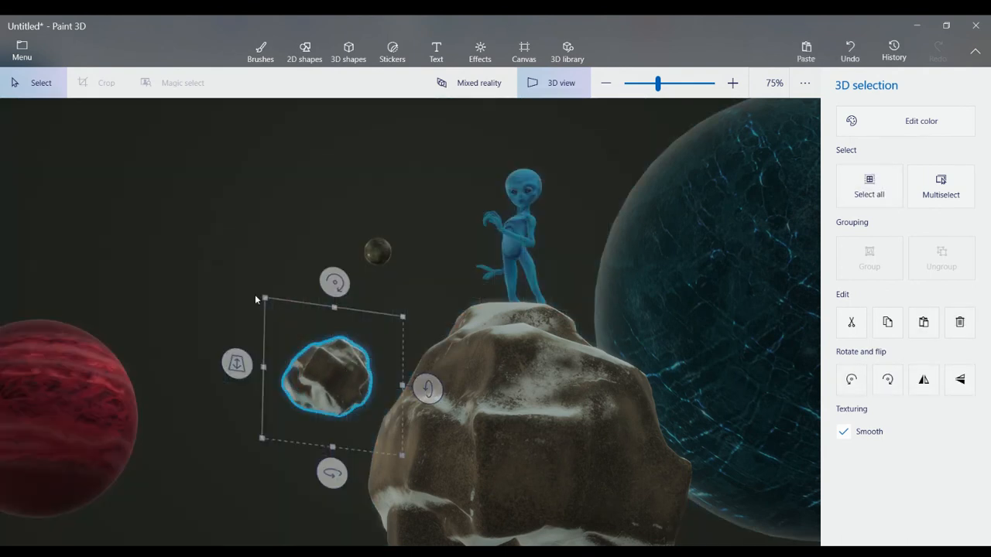
pyautogui.click(437, 279)
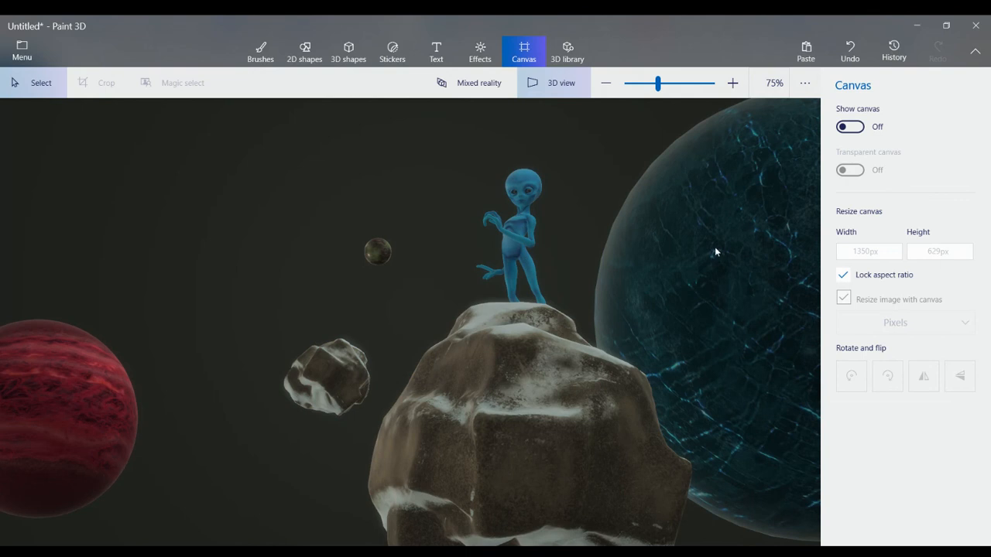